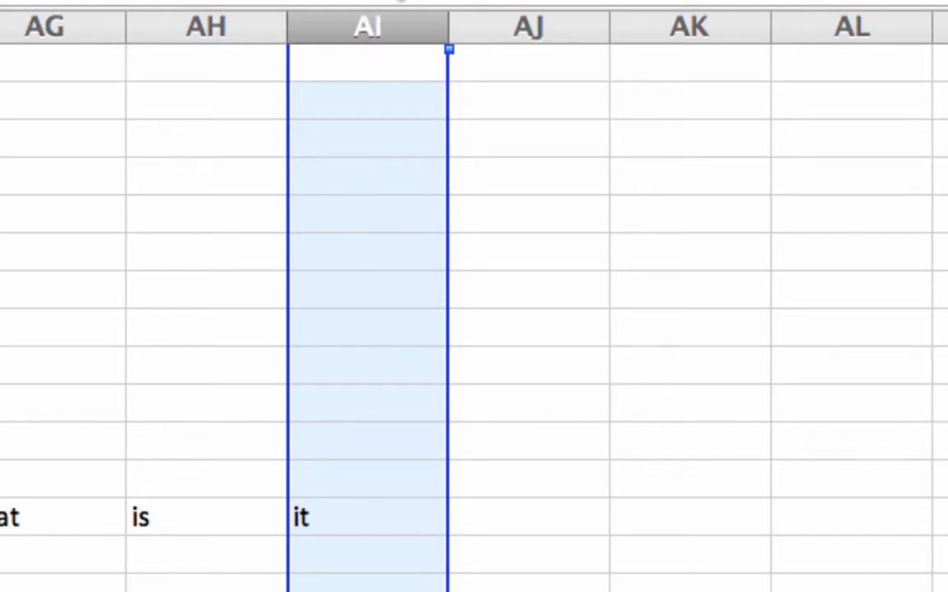
Examine the tweet tokens out to column AI and the class labels in column B.
scroll(185, 223, left, 3)
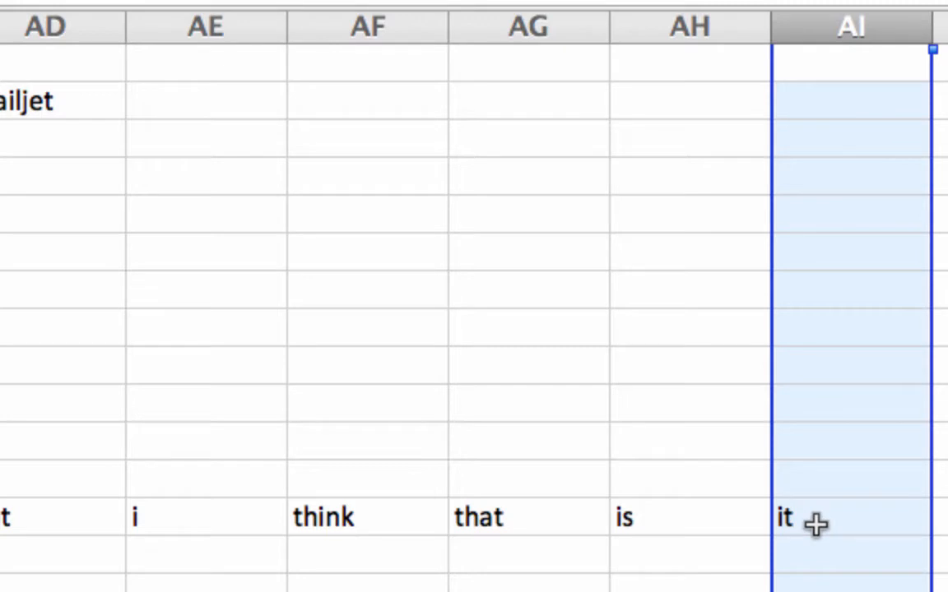
click(815, 524)
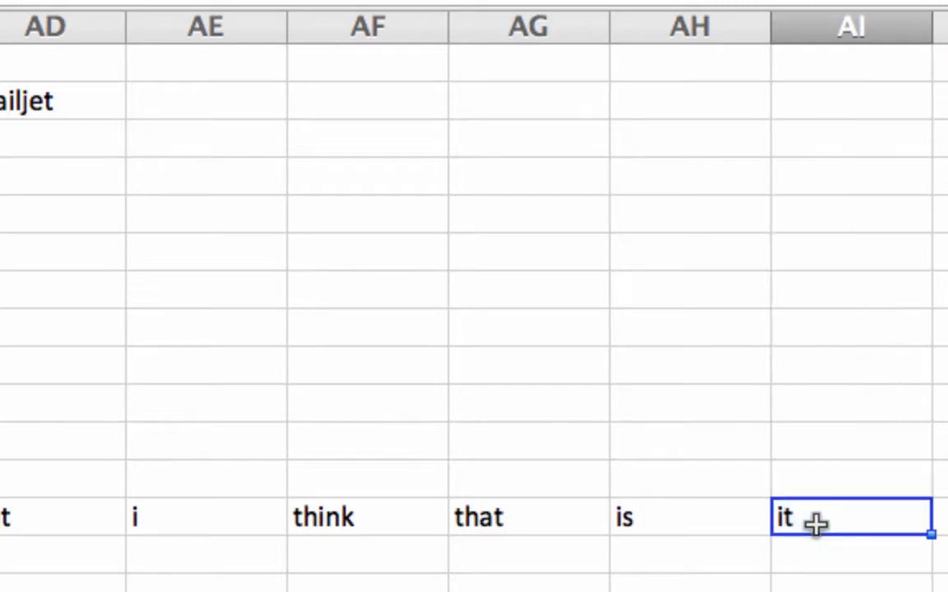
scroll(815, 524, left, 15)
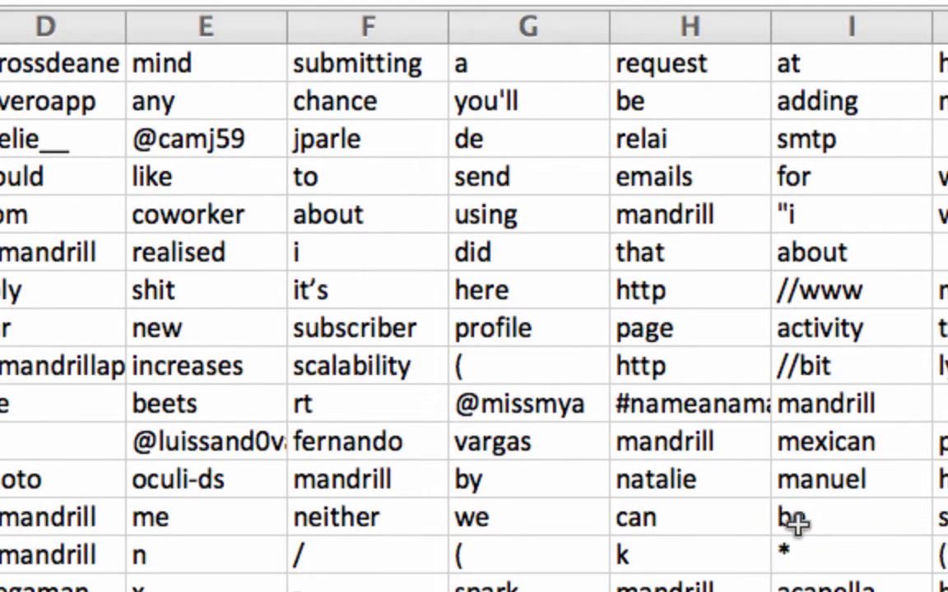
scroll(8, 395, left, 5)
scroll(9, 395, down, 3)
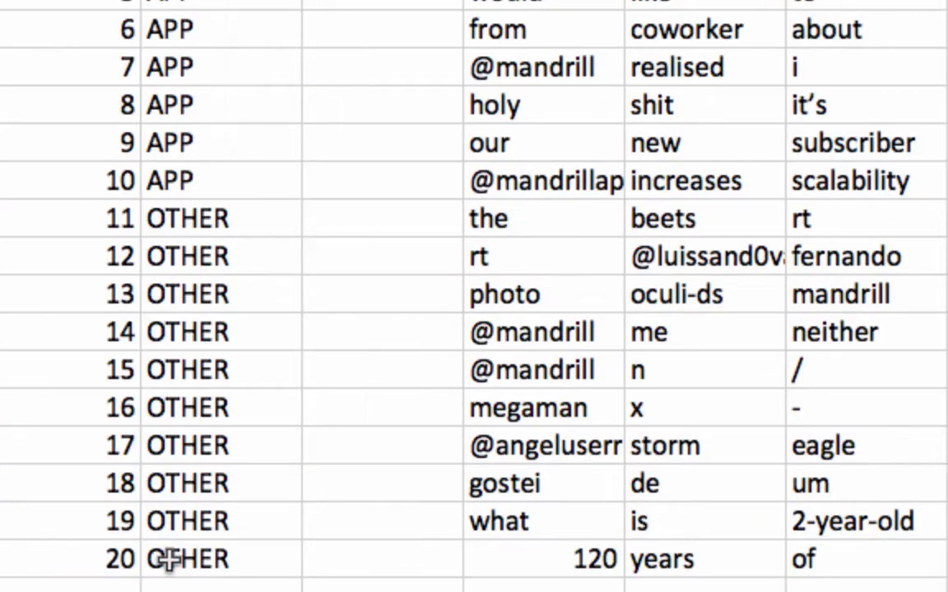
drag(153, 556, 152, 520)
drag(136, 215, 152, 2)
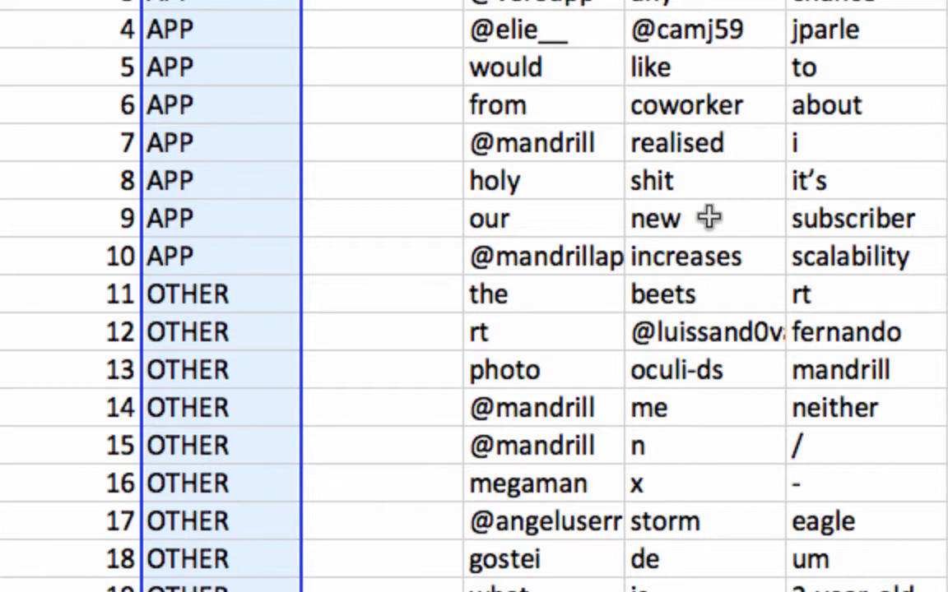
Fill the probability formula in D25 down to row 44 and across to column AI.
scroll(707, 219, down, 5)
click(567, 296)
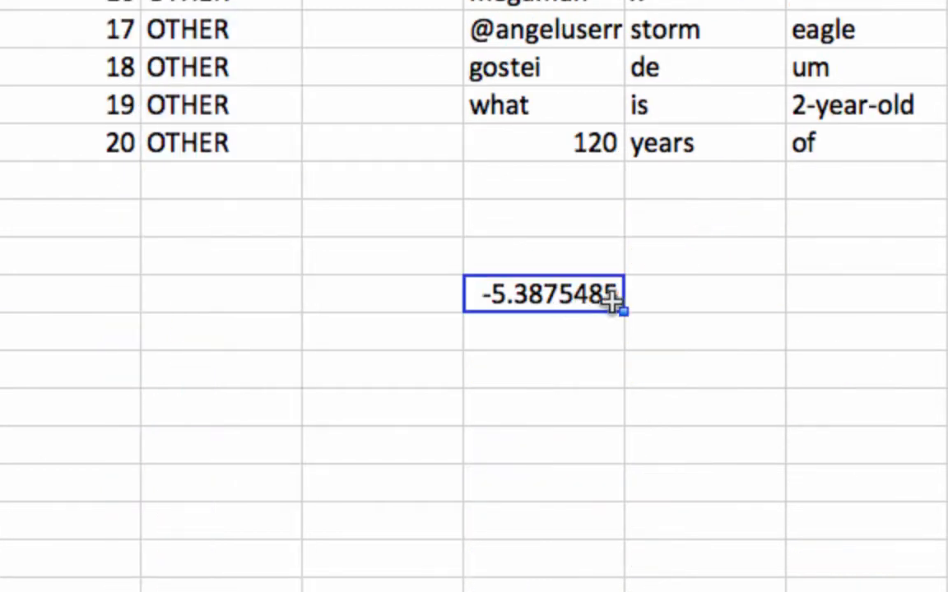
drag(625, 310, 611, 591)
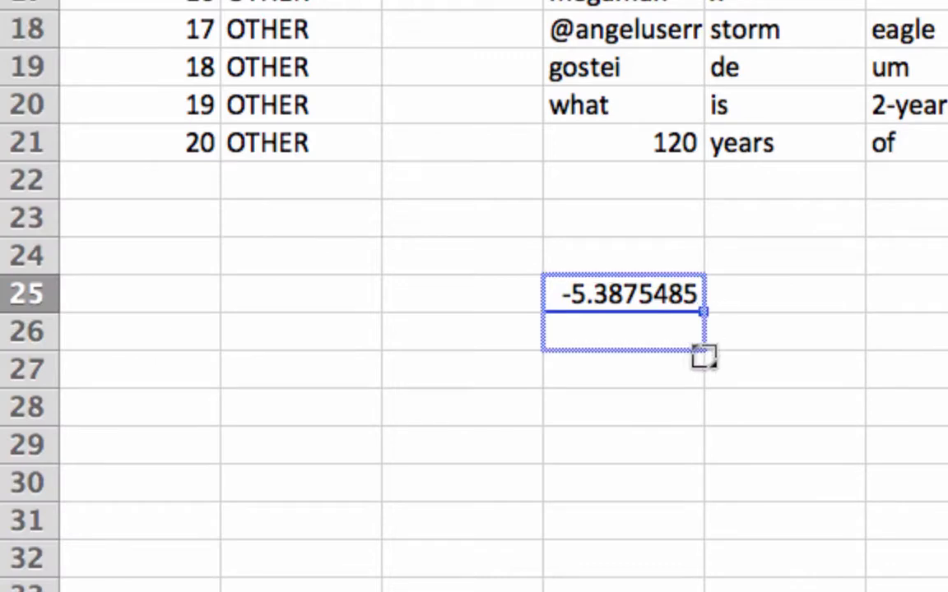
drag(691, 405, 654, 549)
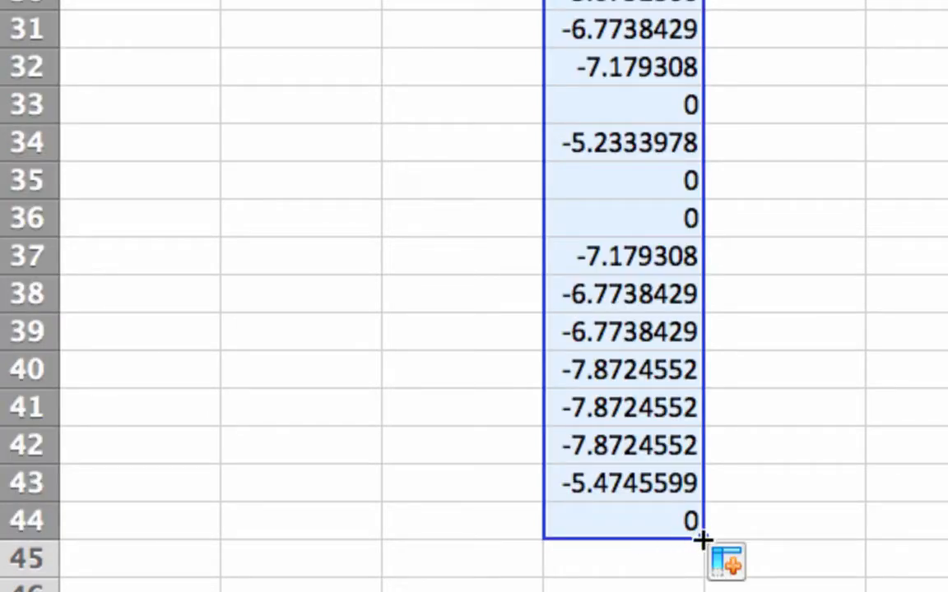
drag(702, 539, 437, 404)
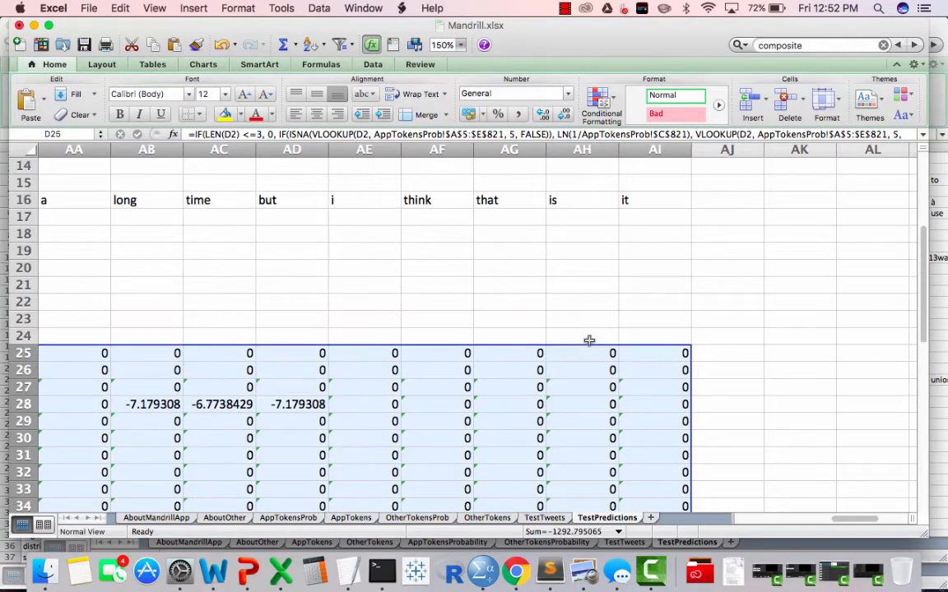
Review the filled probability grid in rows 25 to 44 against the tweet tokens and class labels above it.
scroll(589, 340, left, 8)
scroll(589, 341, left, 9)
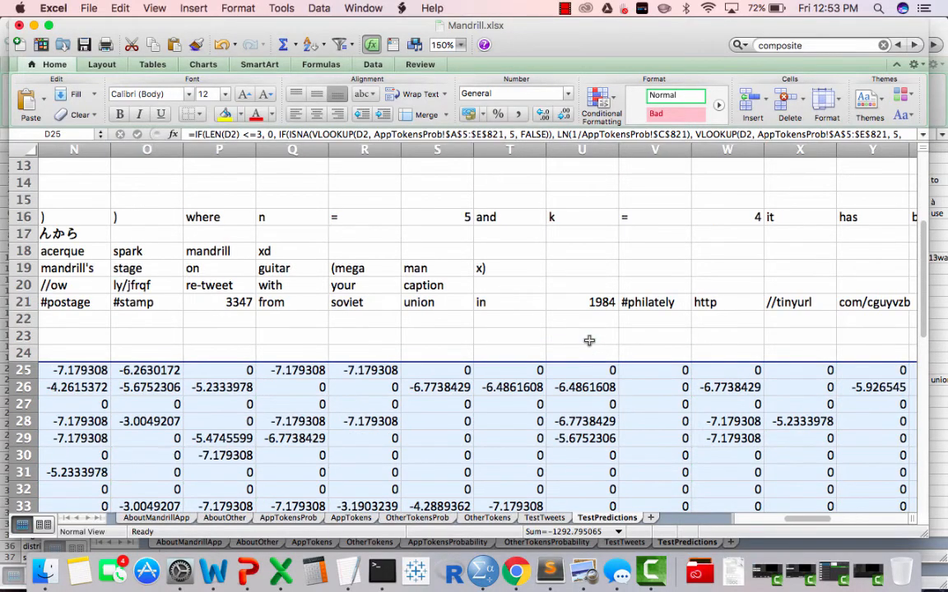
scroll(589, 340, down, 5)
scroll(589, 341, left, 5)
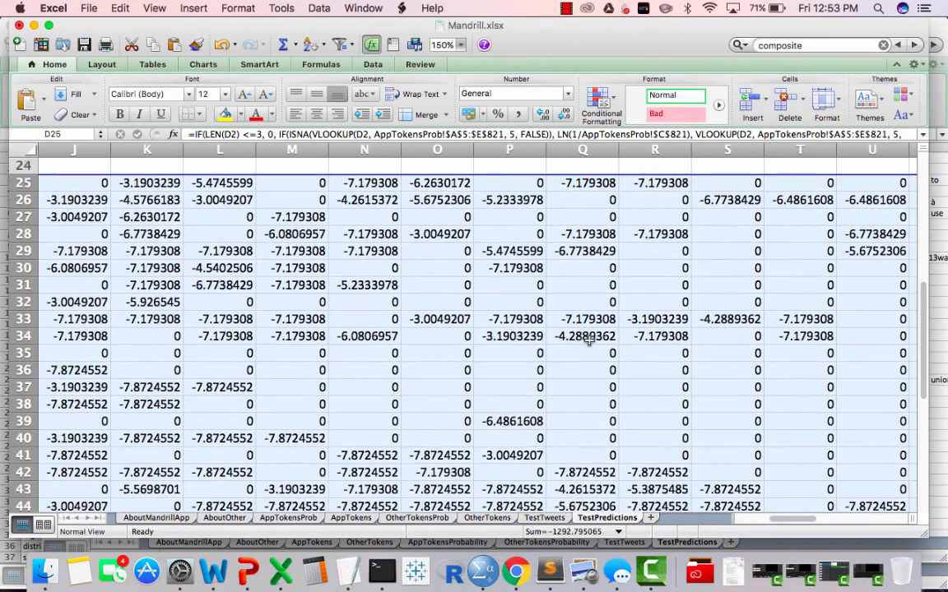
scroll(589, 341, down, 4)
scroll(589, 341, up, 6)
scroll(589, 341, left, 1)
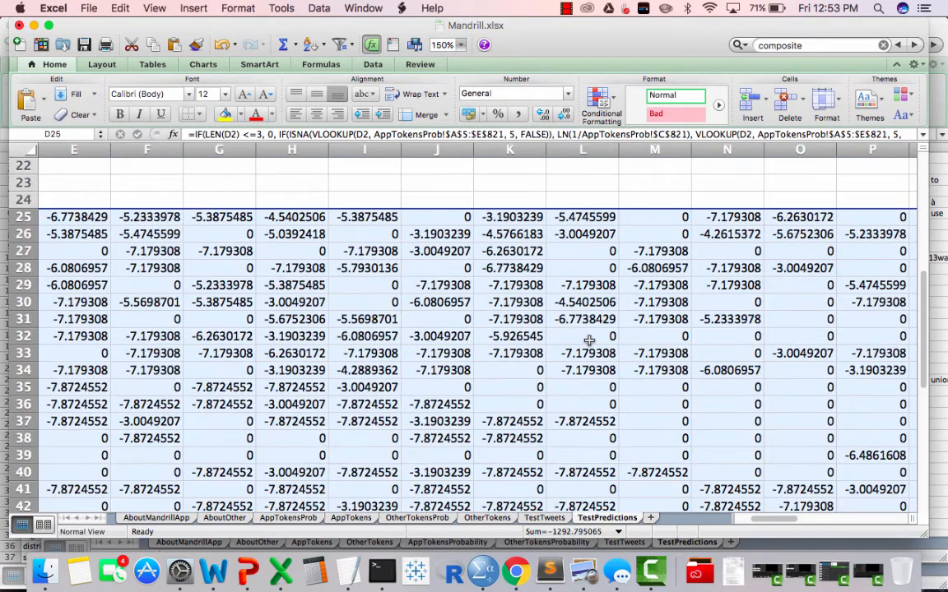
click(319, 370)
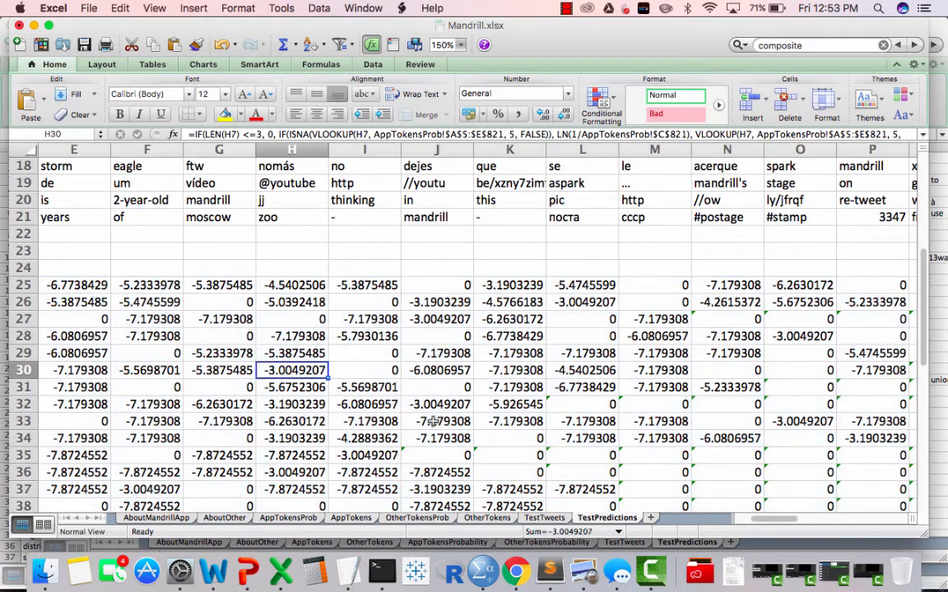
scroll(444, 421, left, 4)
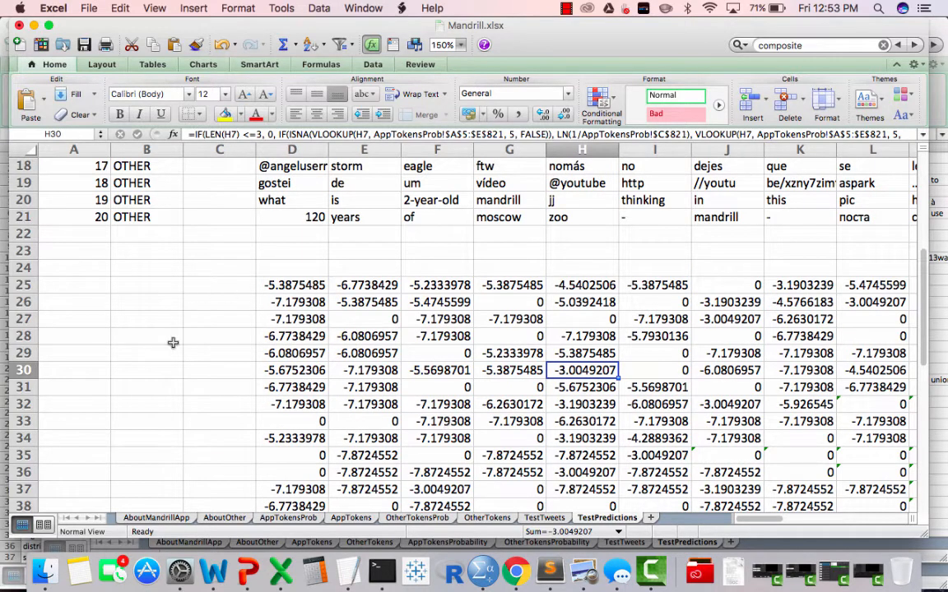
scroll(173, 340, up, 2)
scroll(173, 342, up, 1)
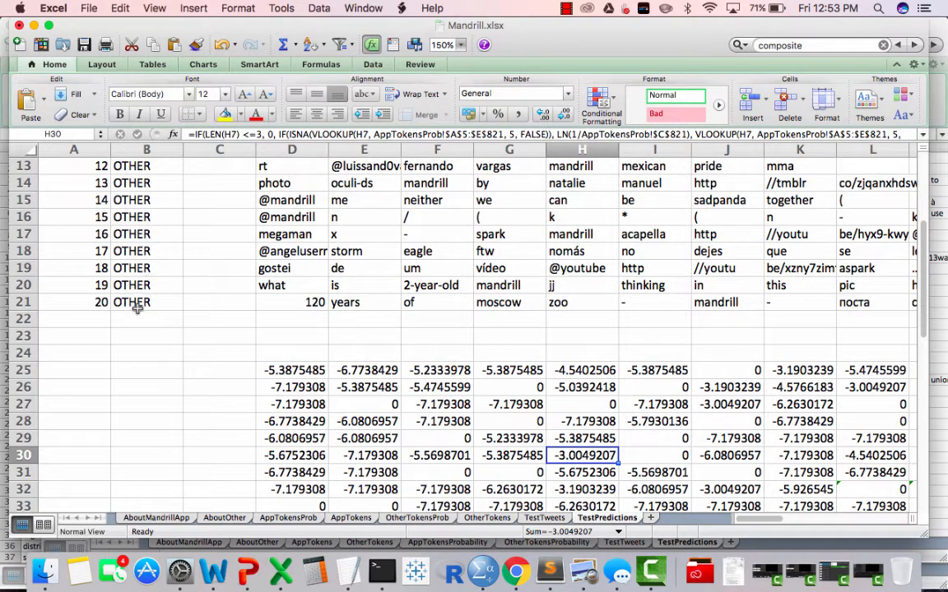
click(304, 215)
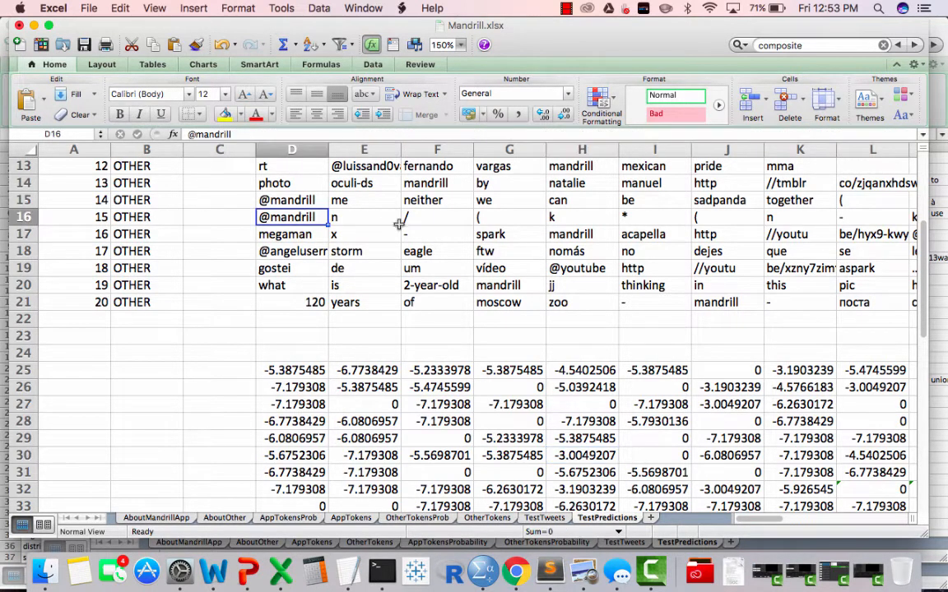
key(Down)
drag(133, 200, 134, 249)
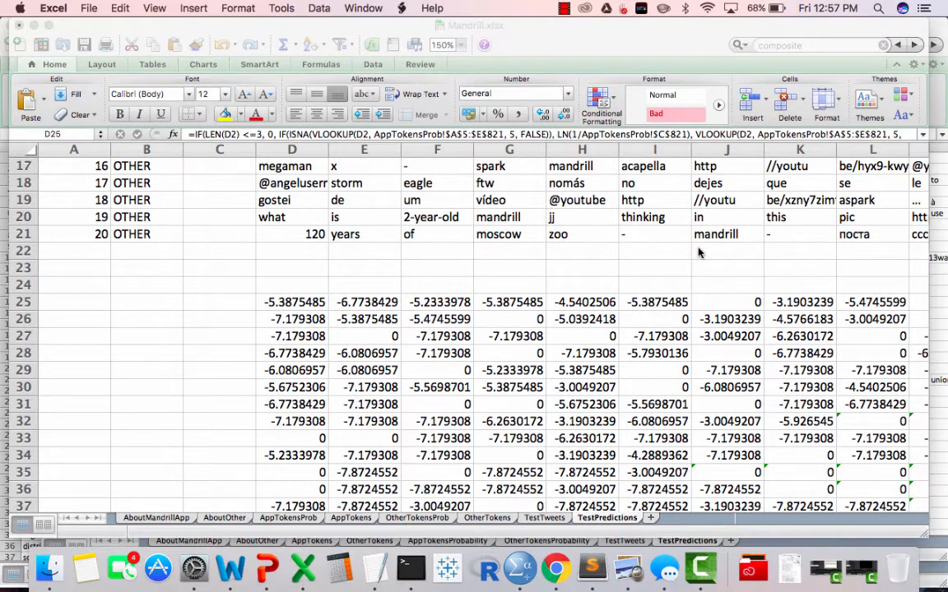
Copy the complete formula text from D25 without altering it, and select cell D48 below the probability grid.
click(698, 252)
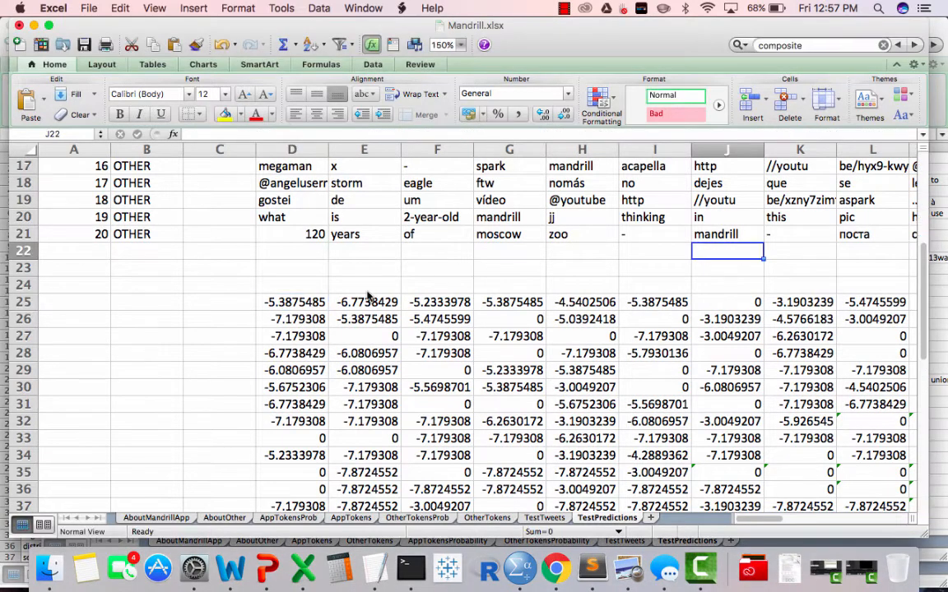
click(294, 285)
key(Down)
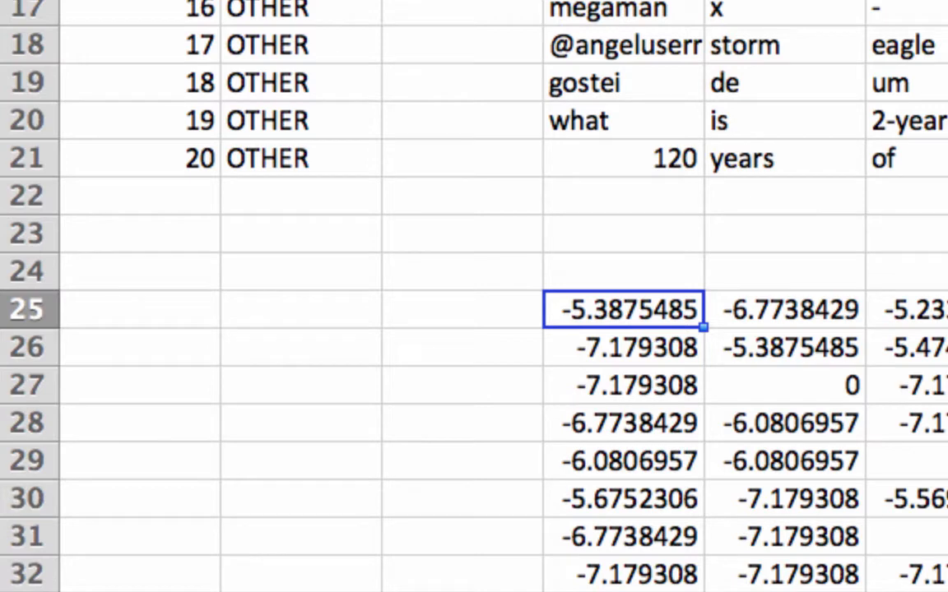
key(F2)
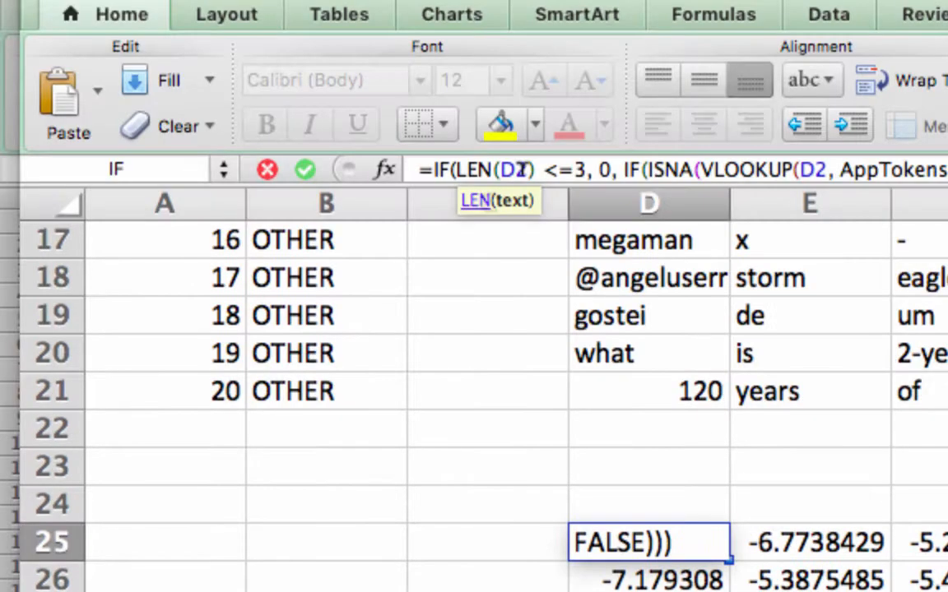
click(408, 169)
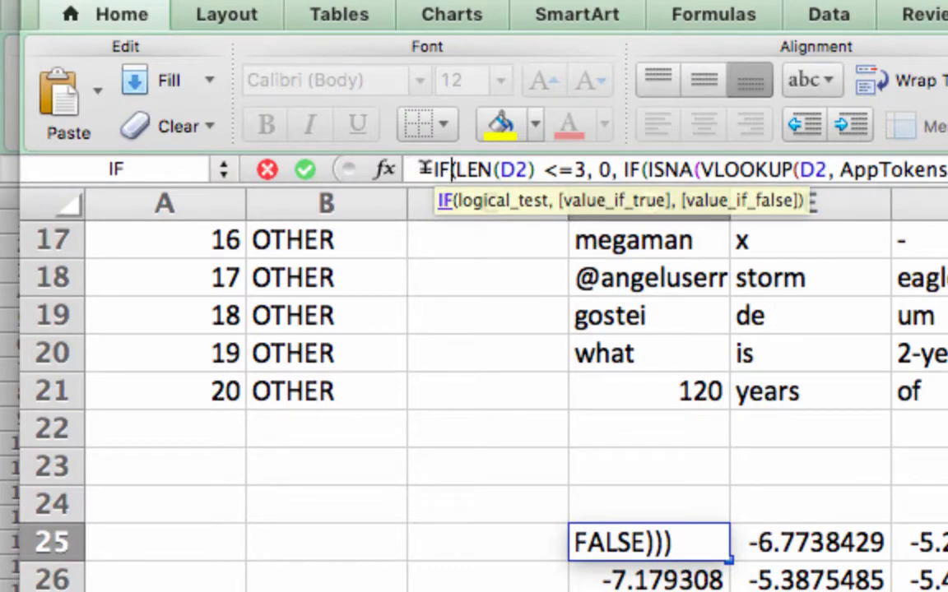
double_click(427, 167)
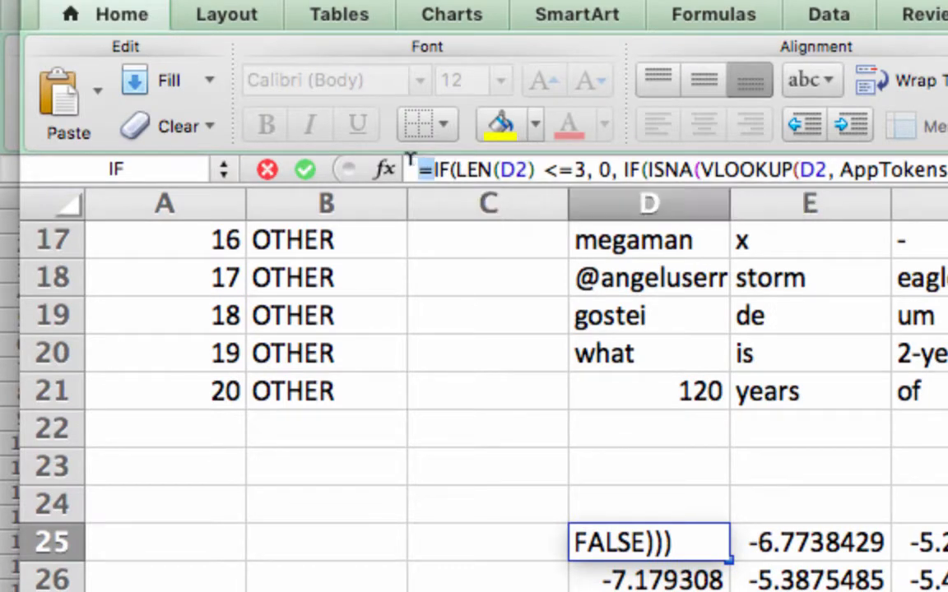
click(424, 165)
drag(796, 160, 946, 183)
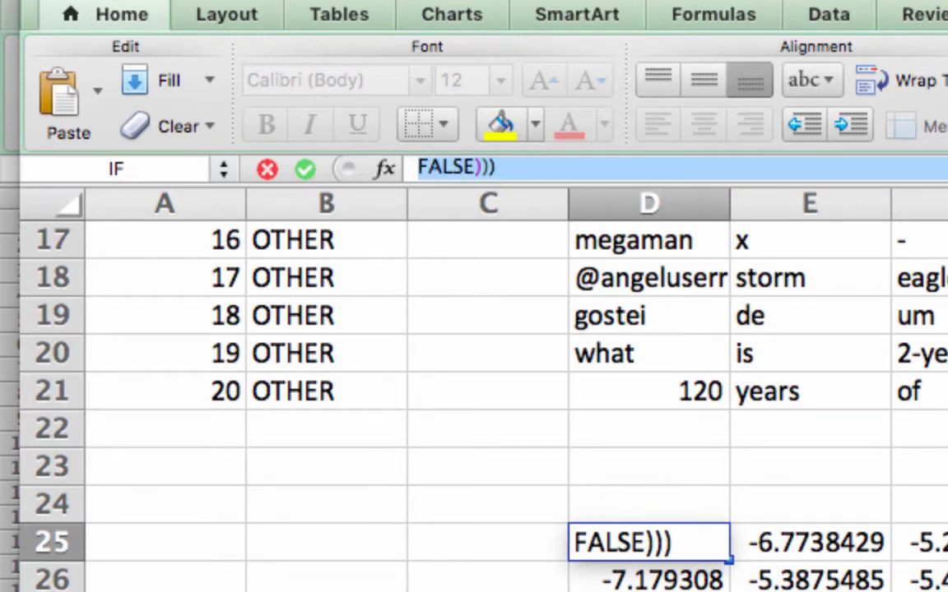
click(687, 504)
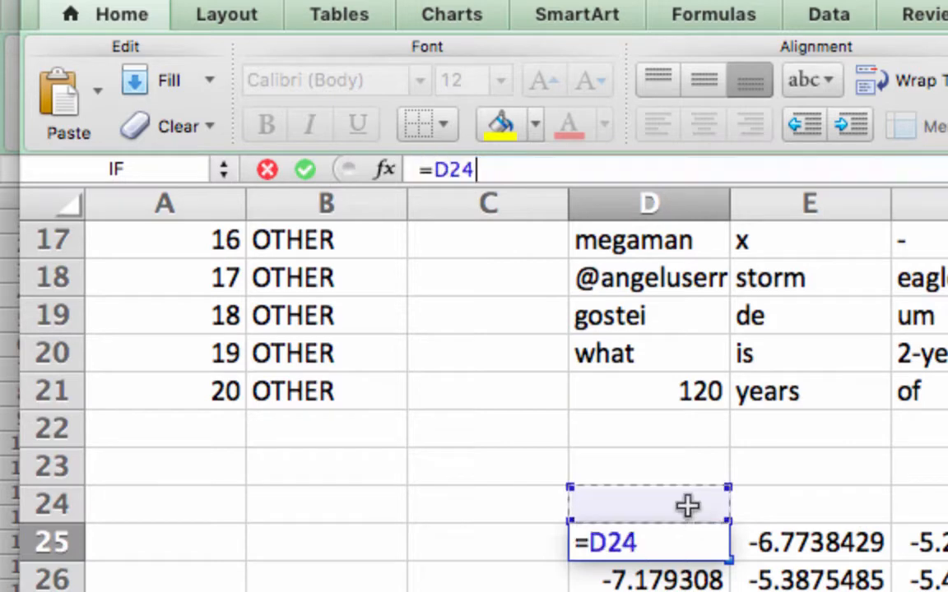
key(super+z)
click(503, 167)
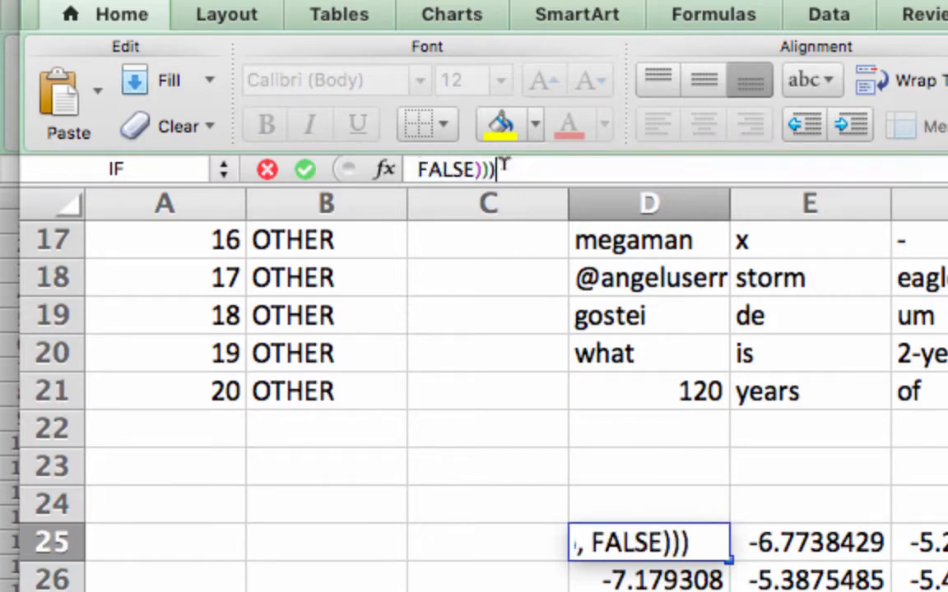
key(Return)
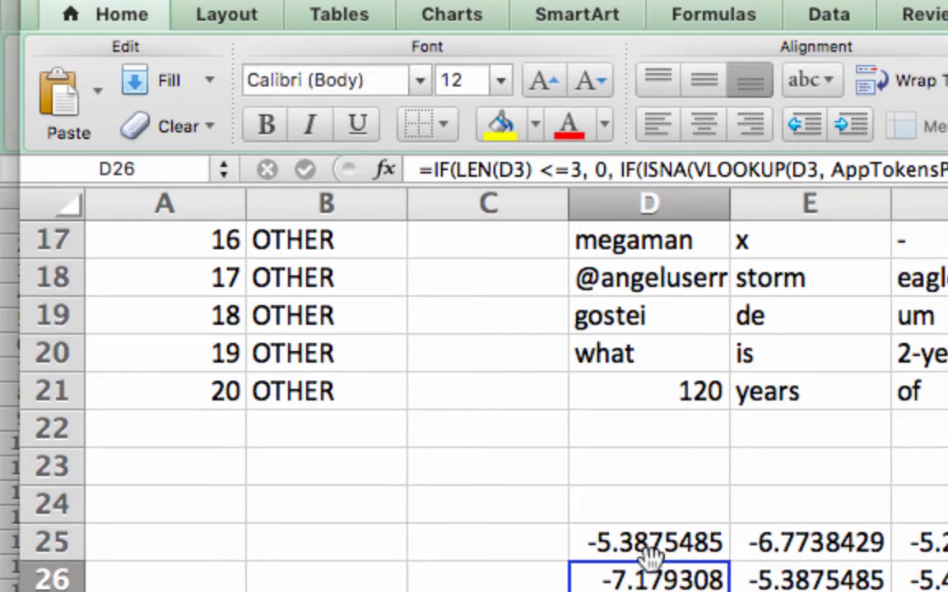
scroll(612, 466, down, 1)
scroll(612, 467, down, 8)
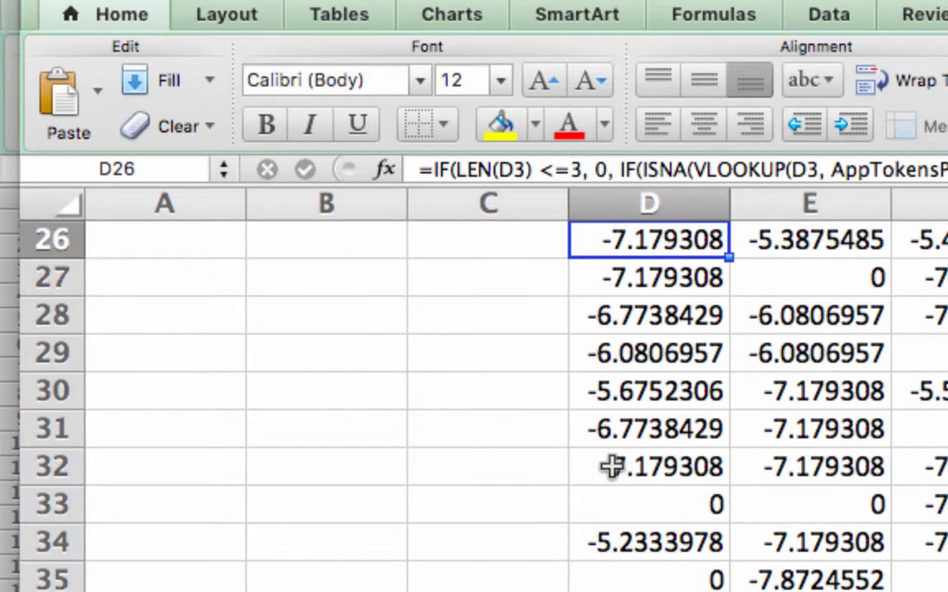
scroll(612, 466, down, 15)
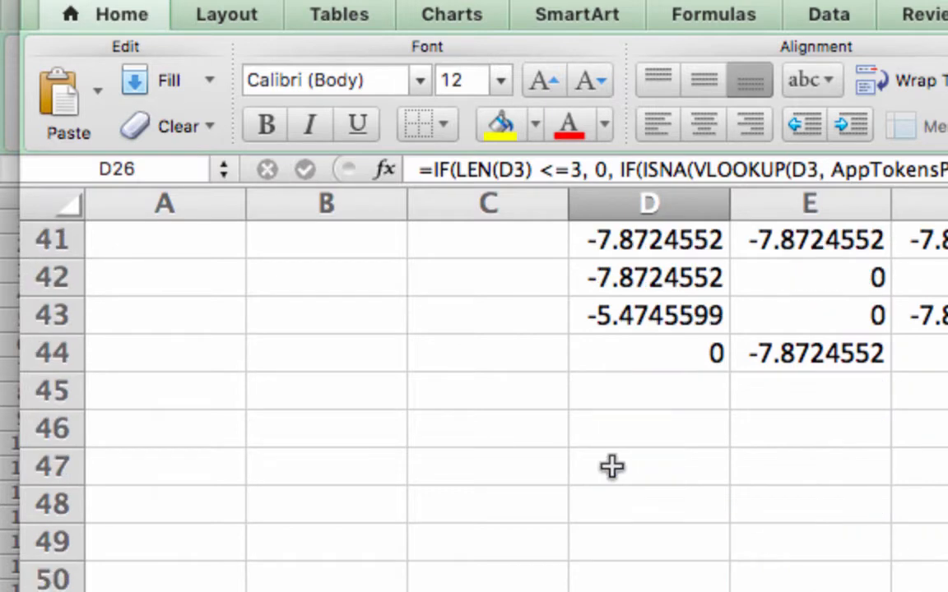
click(663, 502)
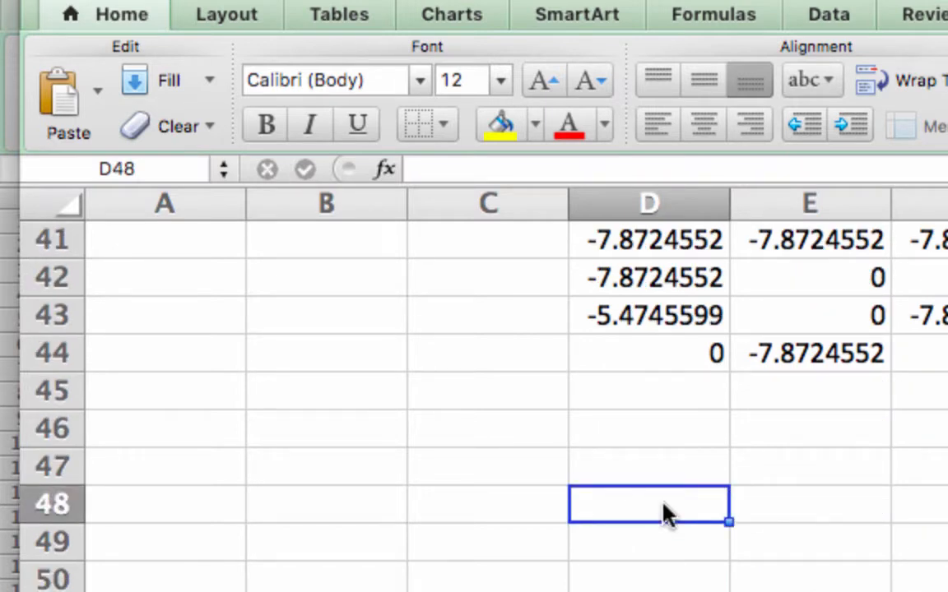
text(=IF(LEN(D2)	<=3,	0,)
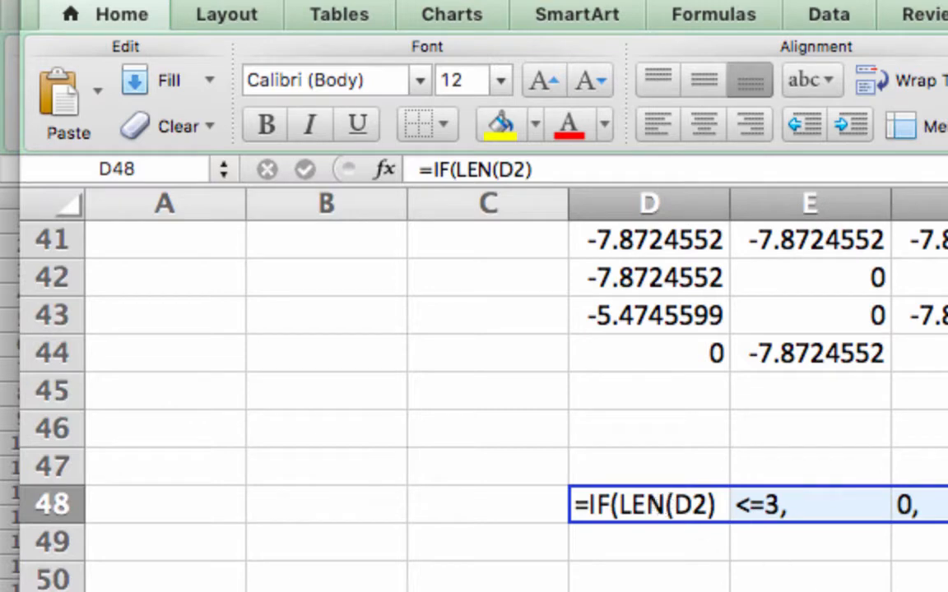
key(Tab)
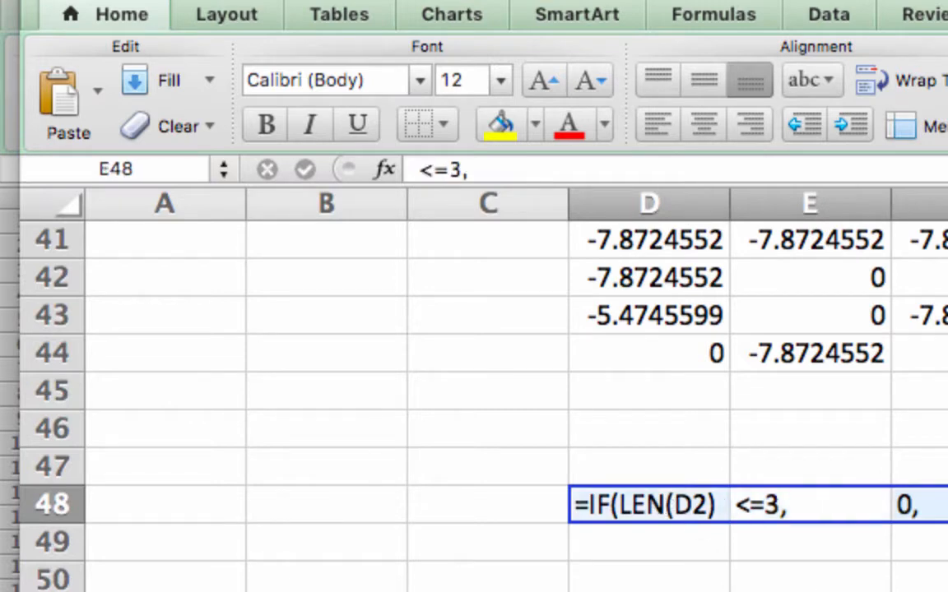
click(672, 503)
key(super+z)
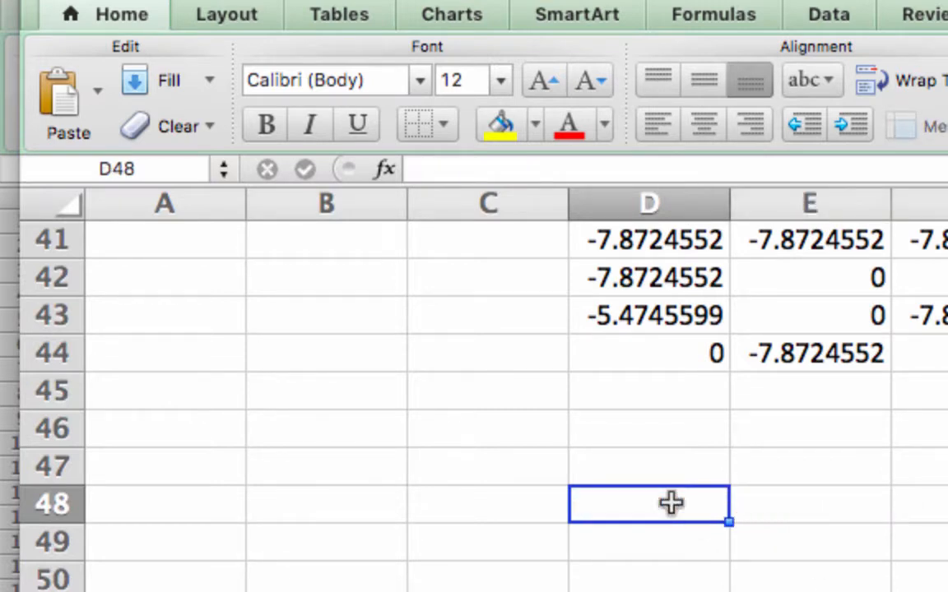
Paste the copied formula text inside cell D48 as one single formula and enter it.
double_click(672, 503)
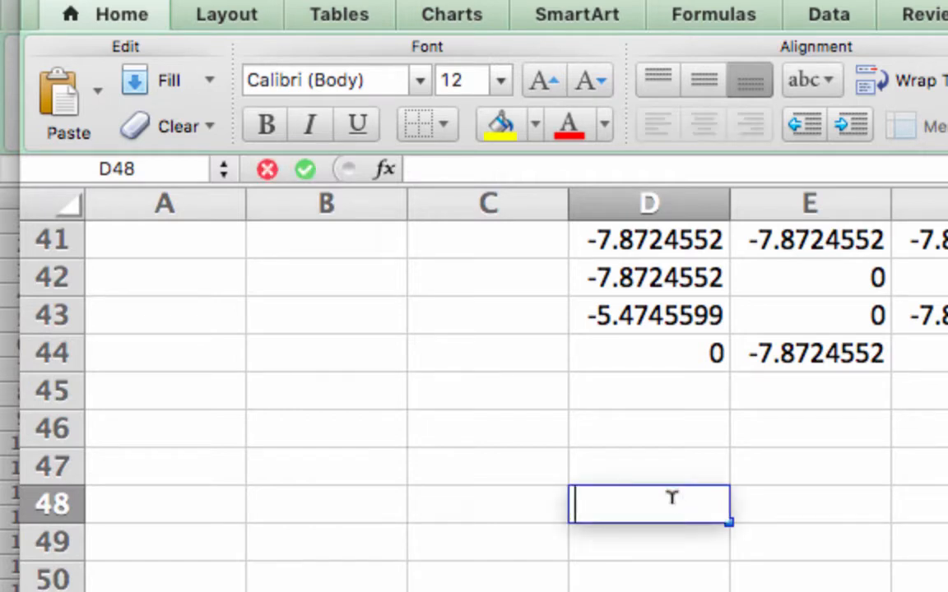
key(super+v)
key(Return)
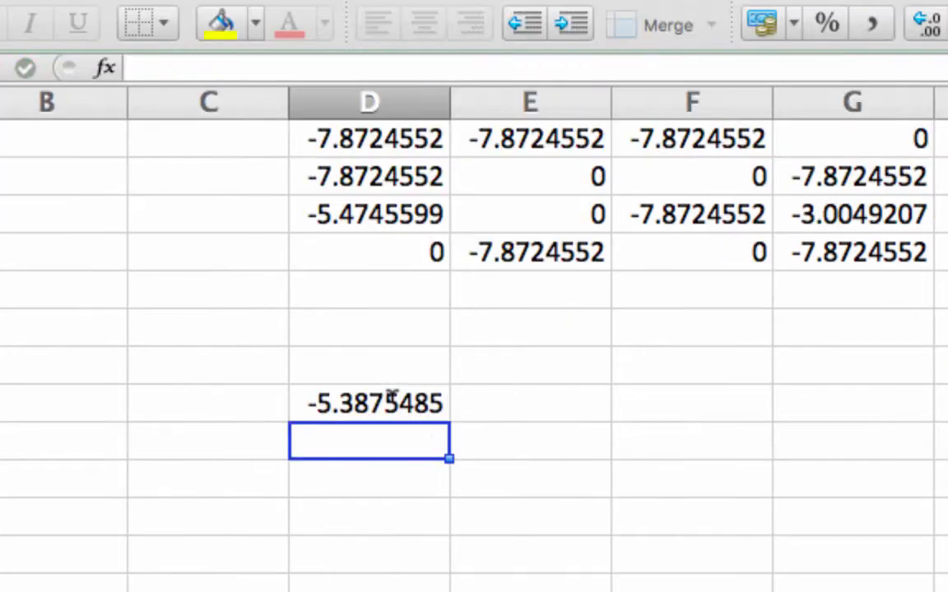
In D48's formula, redirect the first VLOOKUP table reference from AppTokensProb to the OtherTokensProb sheet.
click(670, 499)
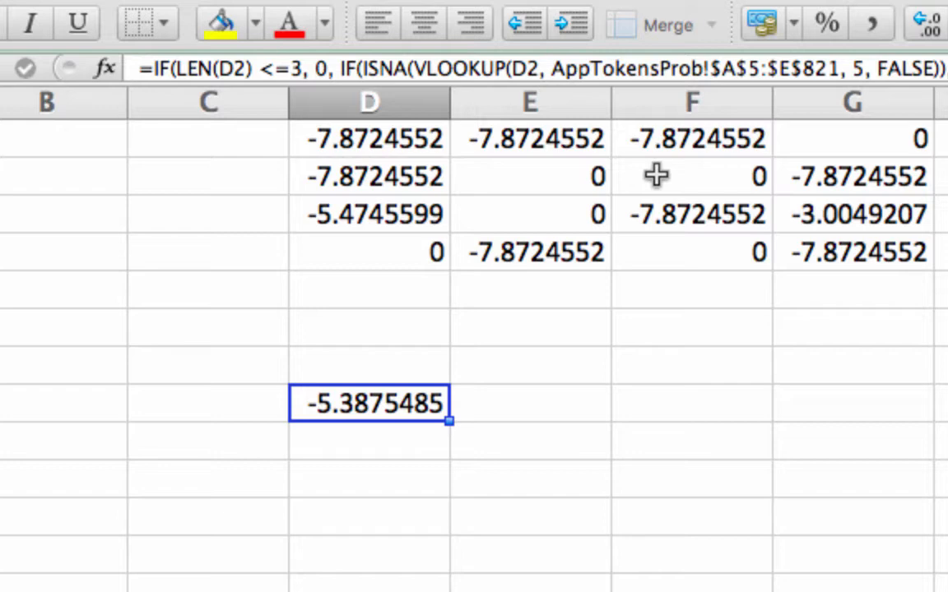
click(556, 66)
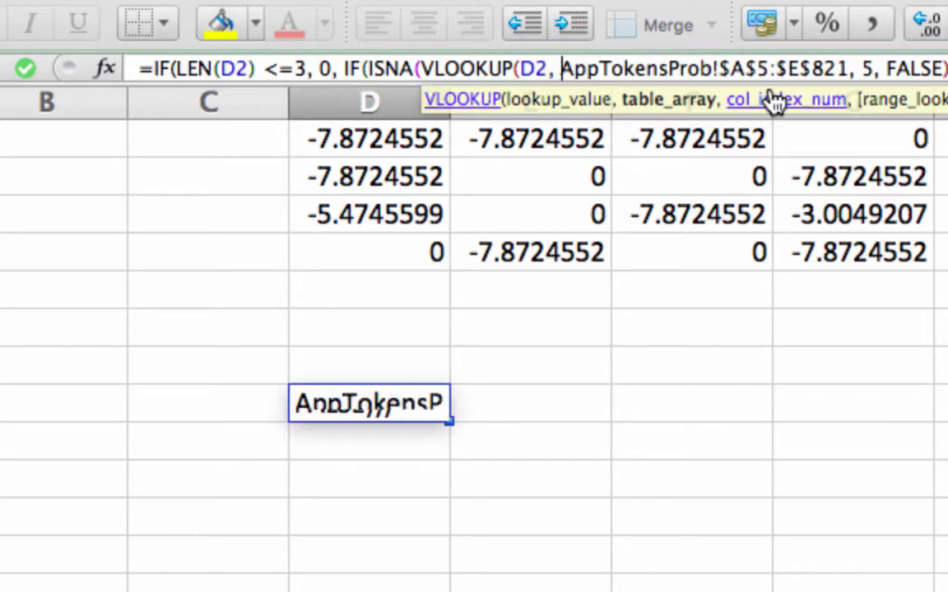
key(shift+Right)
key(shift+Right)
key(shift+Right)
text(Other)
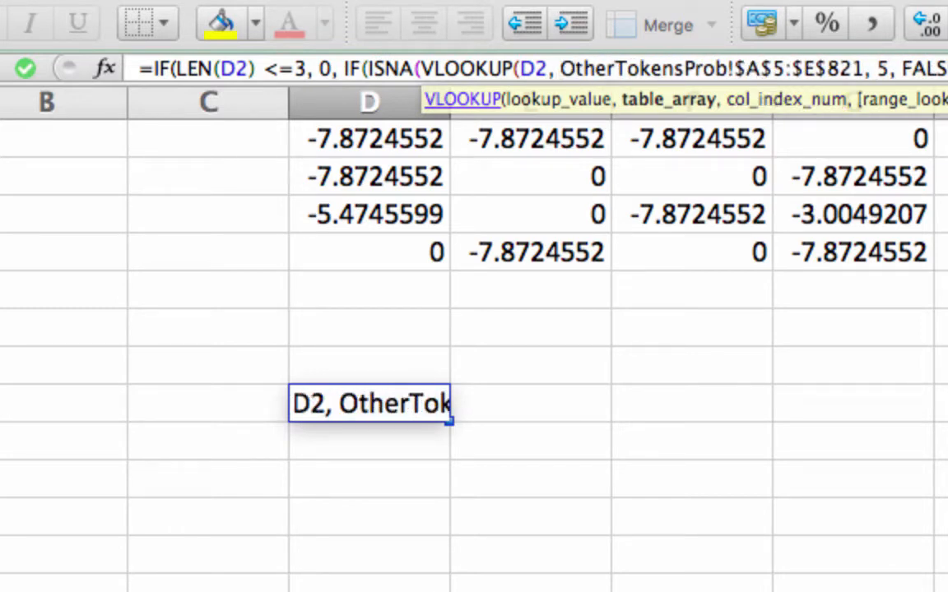
Change the sheet reference inside D48's LN(1/...) term to OtherTokensProb.
click(947, 68)
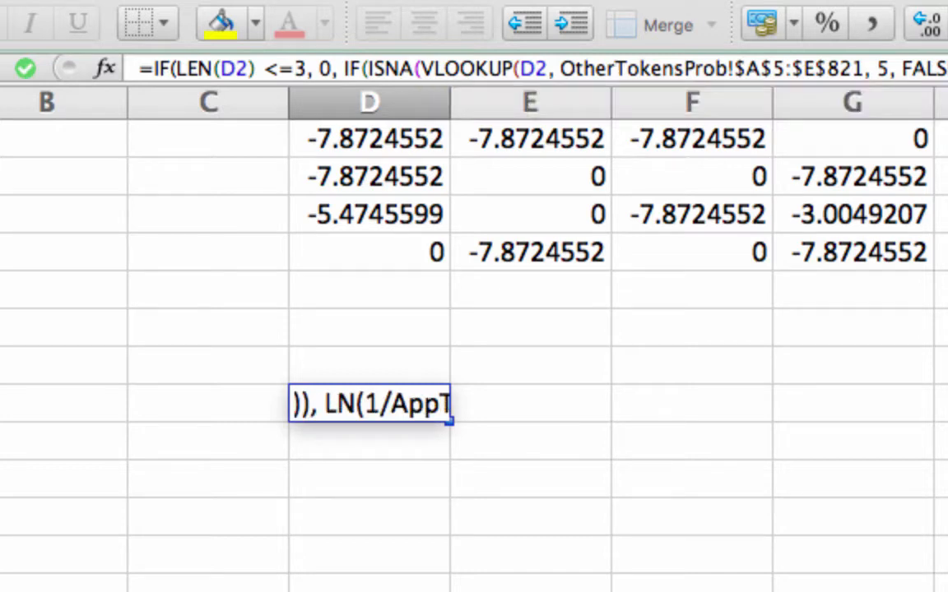
key(shift+Right)
key(shift+Right)
key(shift+Right)
text(Other)
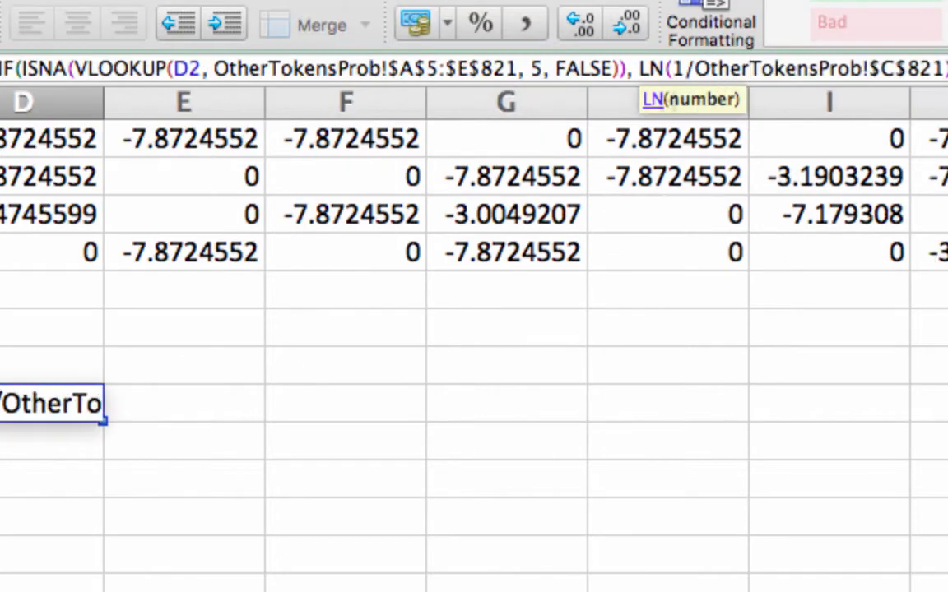
Point the final VLOOKUP in D48 at the OtherTokensProb sheet and enter the edited formula.
click(714, 68)
key(shift+Right)
key(shift+Right)
key(shift+Right)
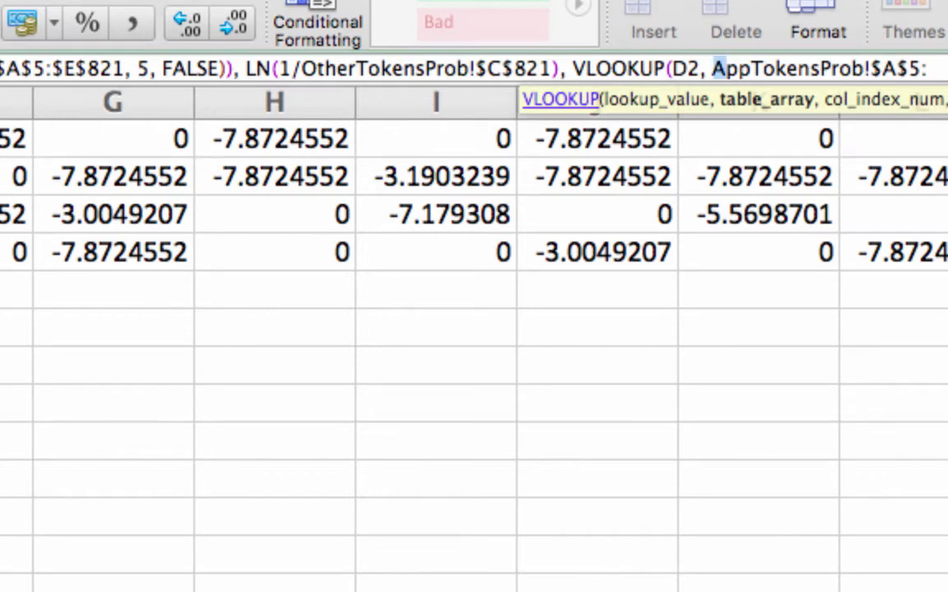
text(Other)
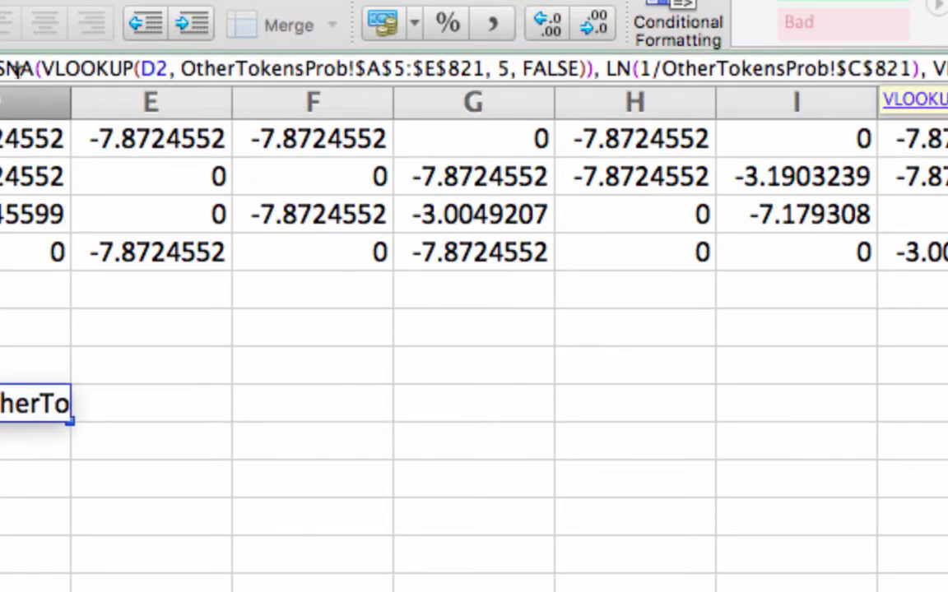
drag(19, 70, 265, 80)
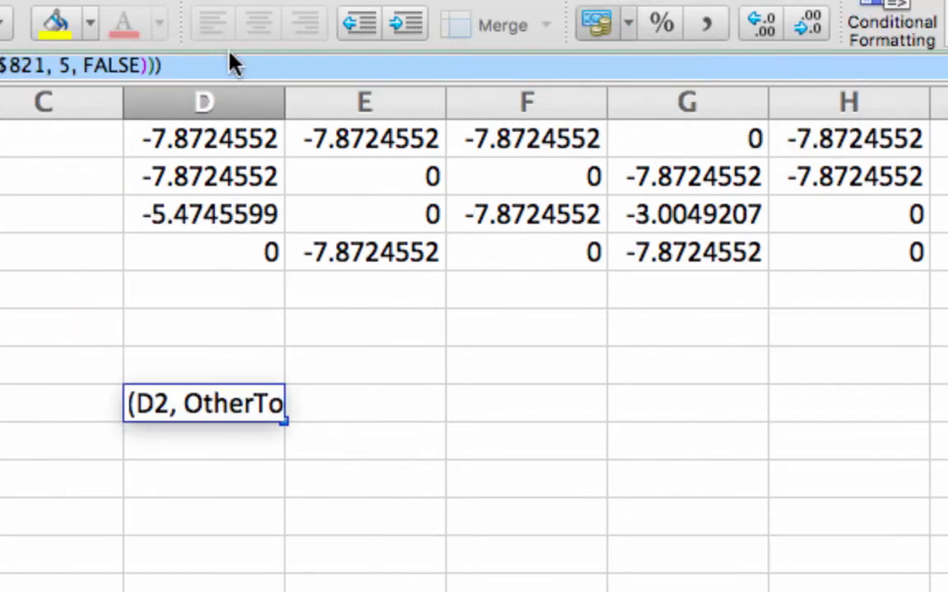
click(164, 57)
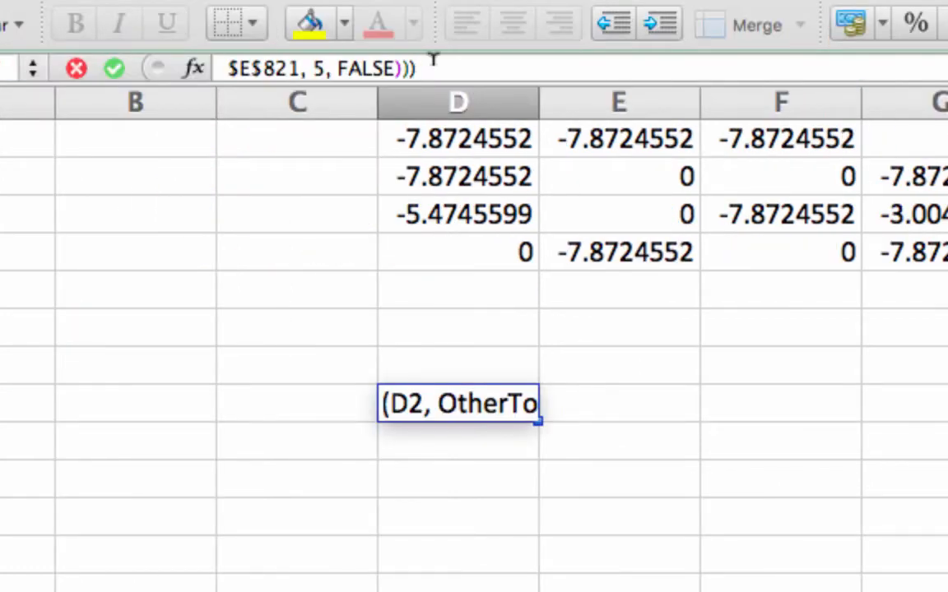
key(Return)
key(Up)
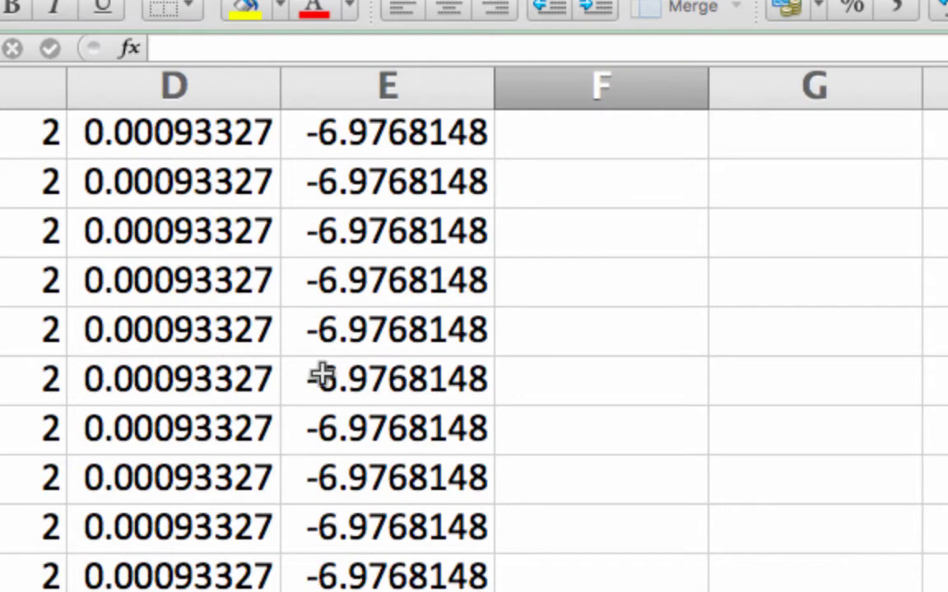
Check where the OtherTokensProb table ends, then set D48's first VLOOKUP range to $A$5:$E$816.
click(240, 358)
key(super+Down)
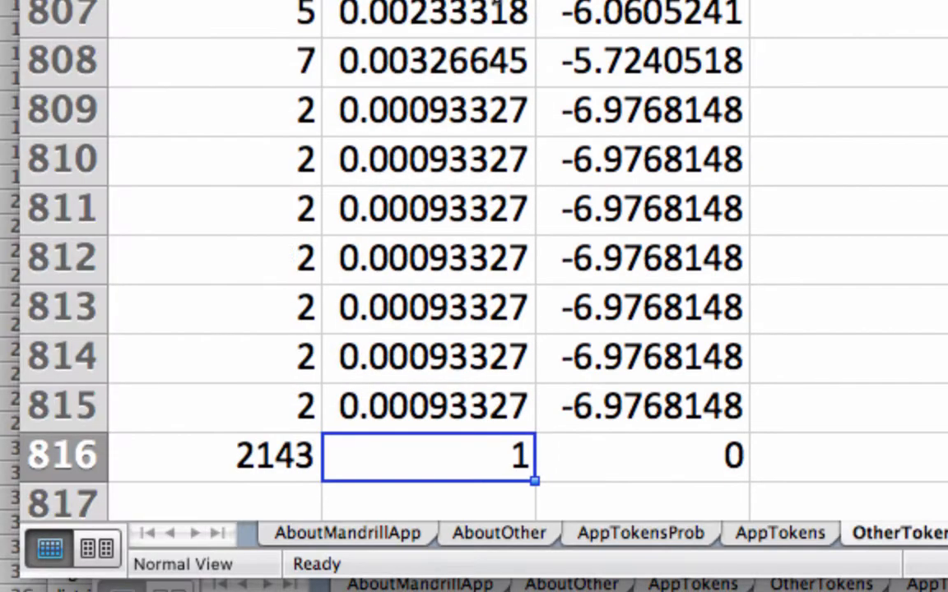
scroll(485, 239, left, 5)
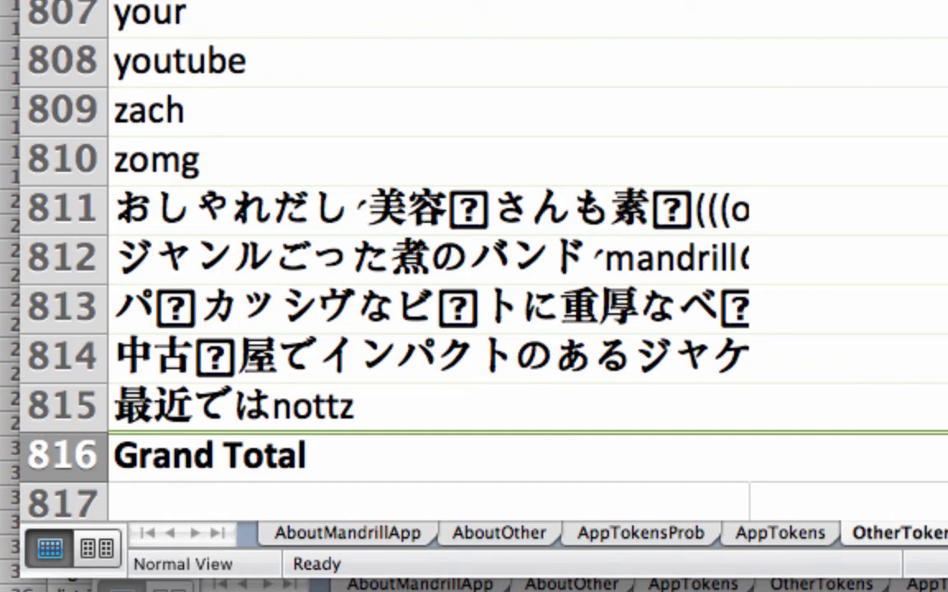
key(ctrl+Page_Down)
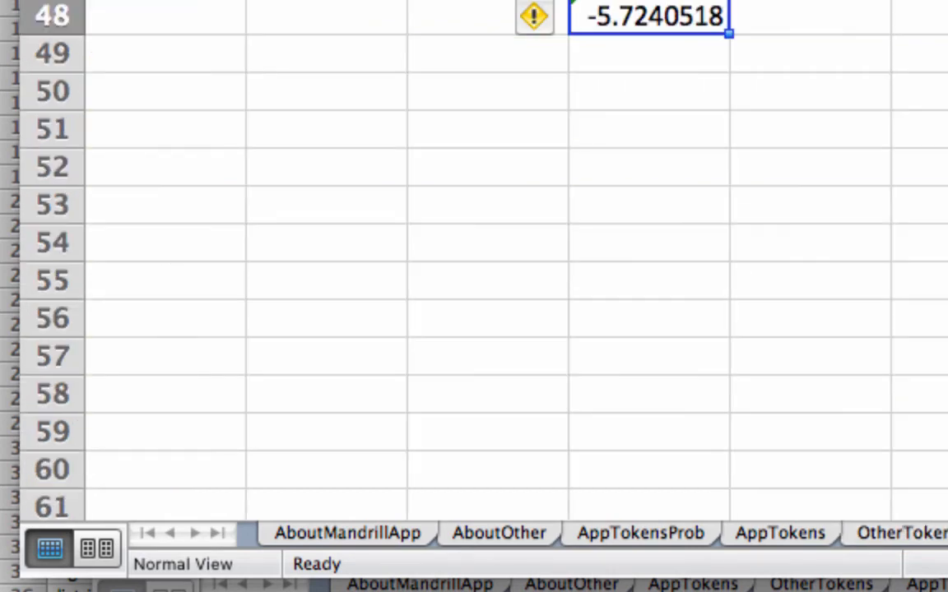
click(738, 68)
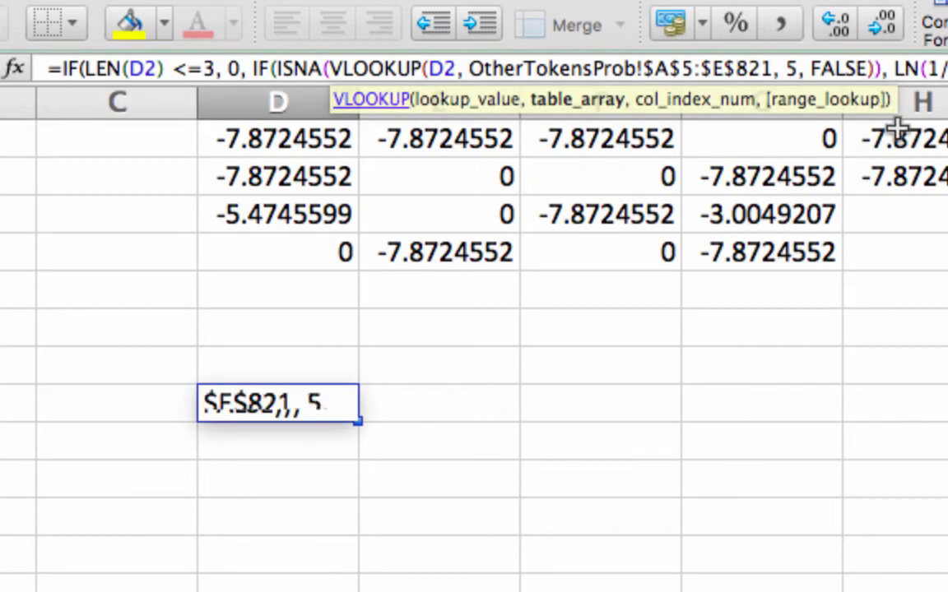
key(shift+Right)
key(shift+Right)
text(16)
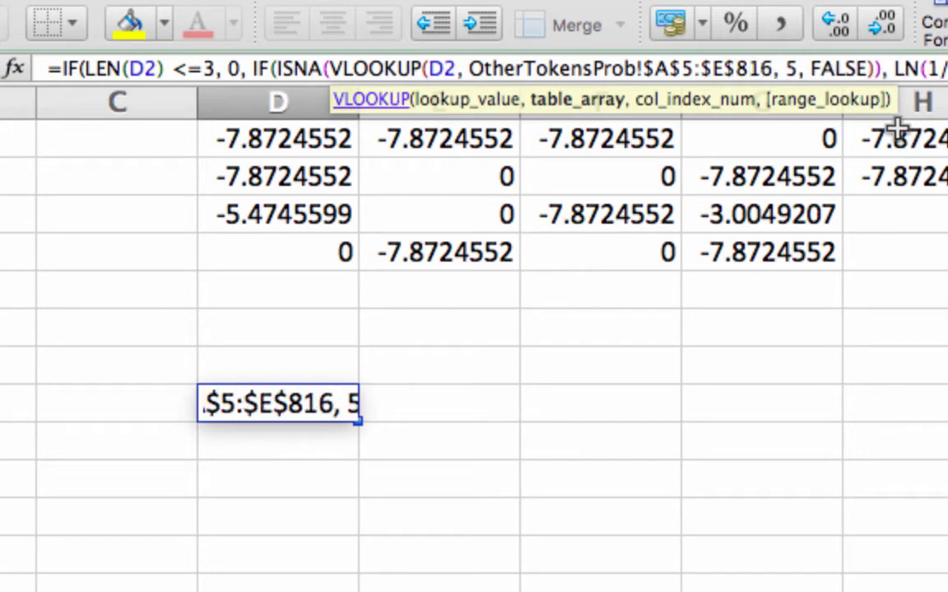
Change the total reference in D48's LN term to OtherTokensProb!$C$816, leaving no stray characters.
click(946, 68)
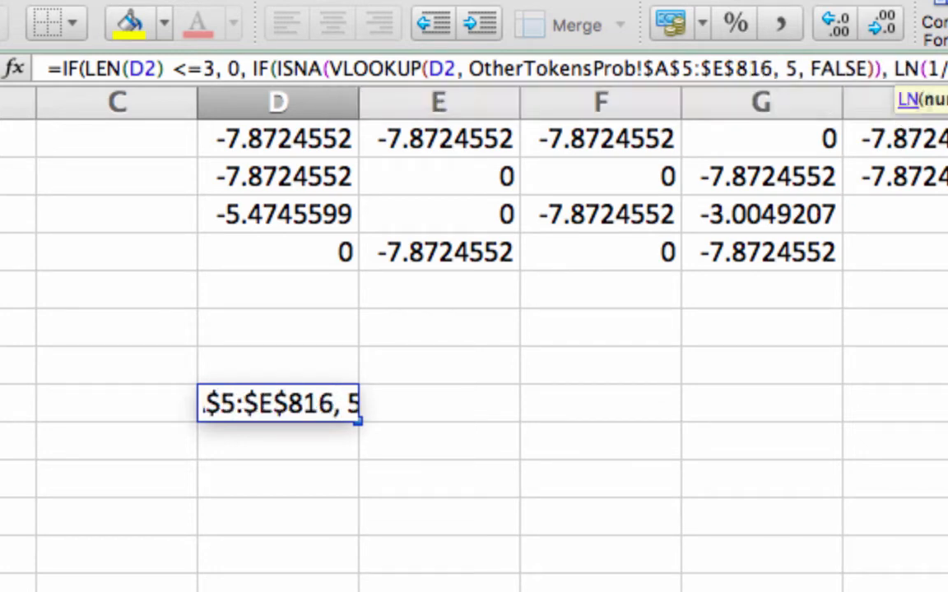
text(16)
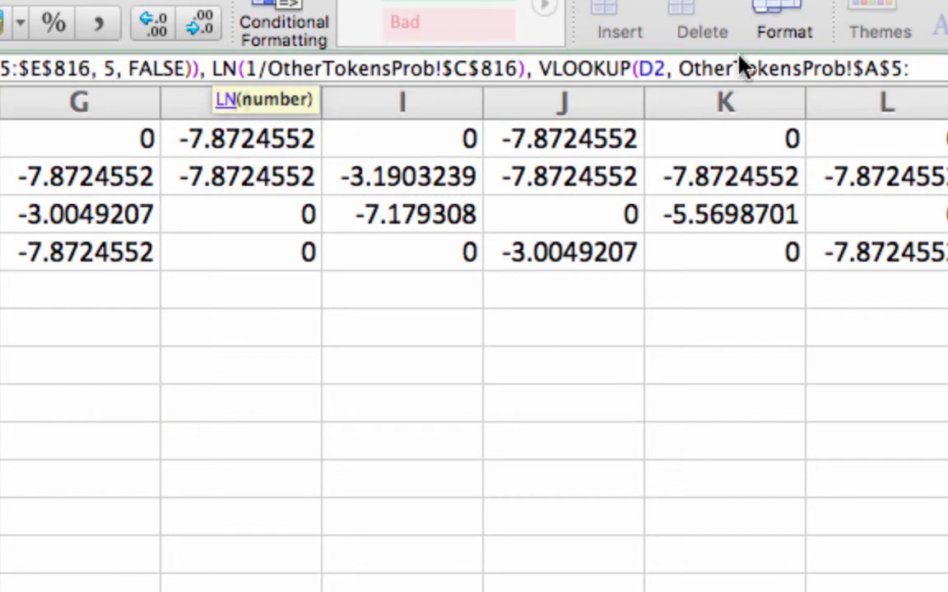
text(+)
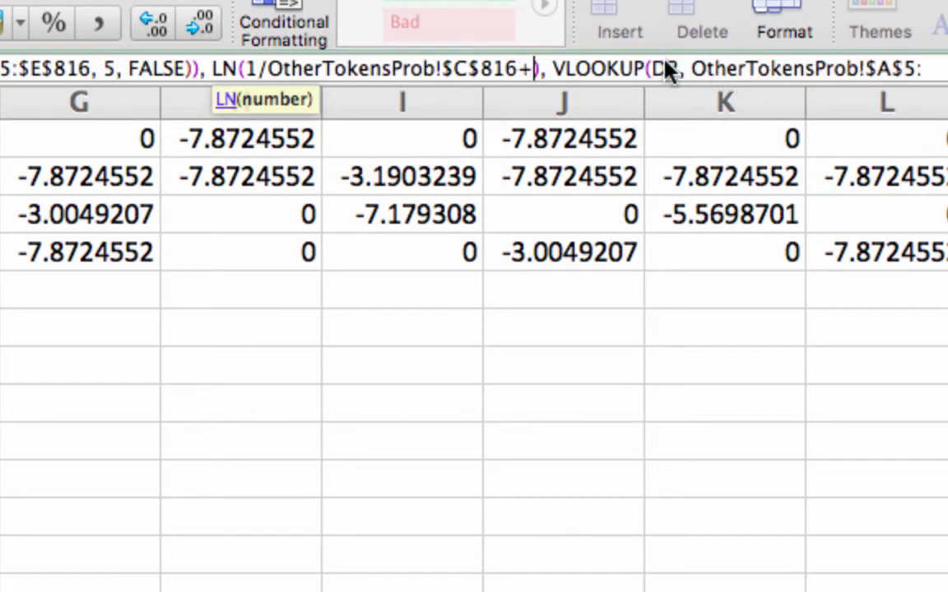
click(665, 68)
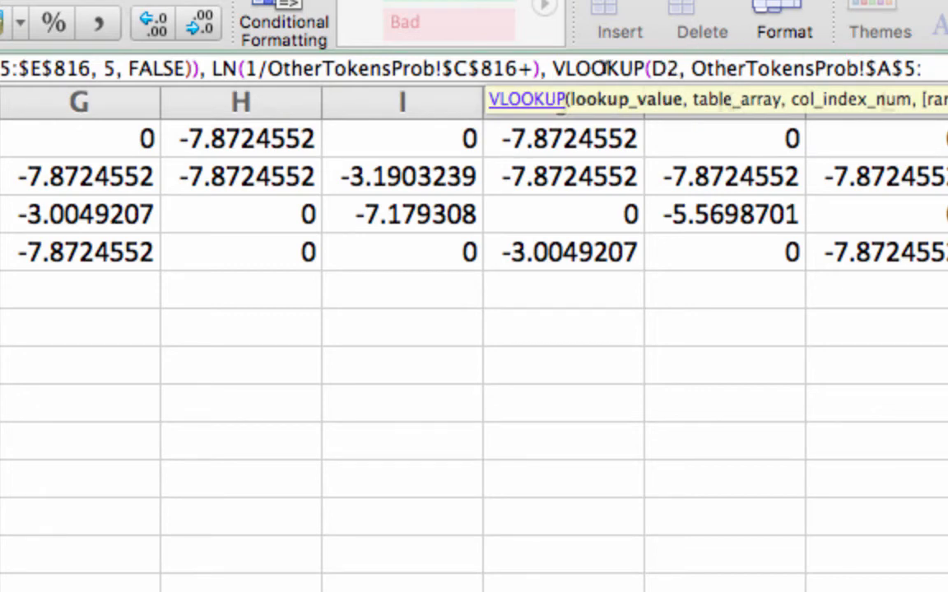
click(537, 68)
key(BackSpace)
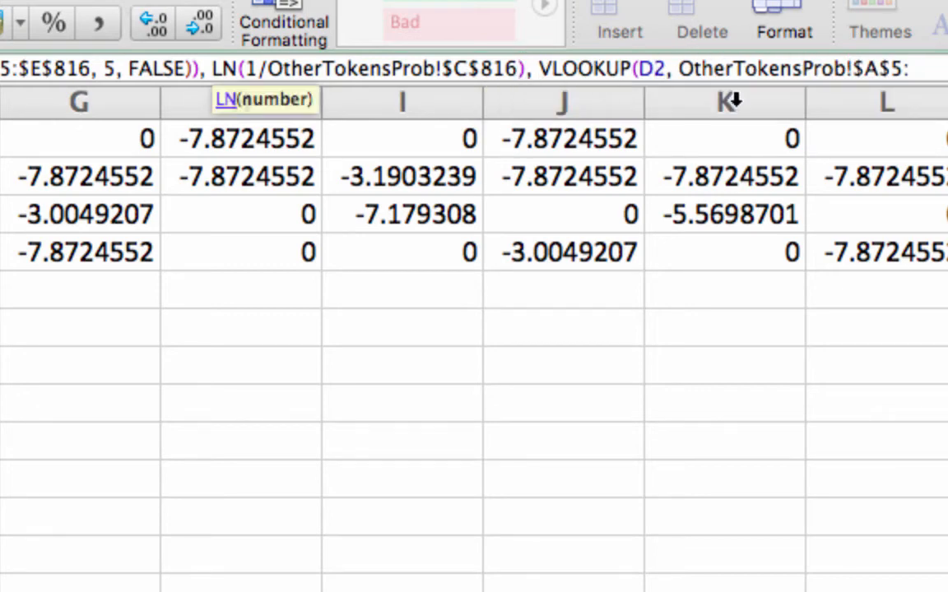
Set the end of the final VLOOKUP range in D48 to $E$816 and enter the formula.
drag(607, 69, 929, 68)
scroll(929, 68, down, 1)
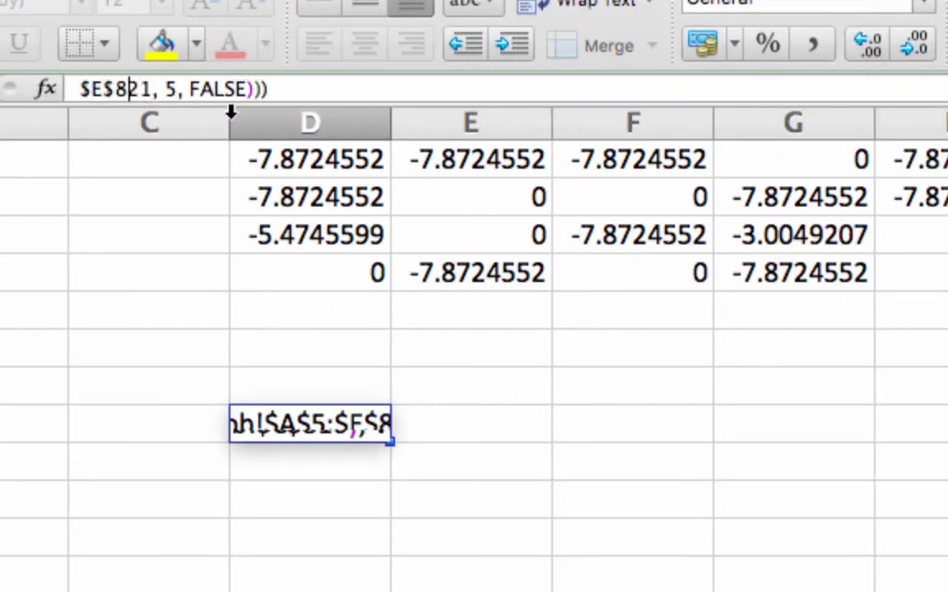
key(shift+Right)
key(shift+Right)
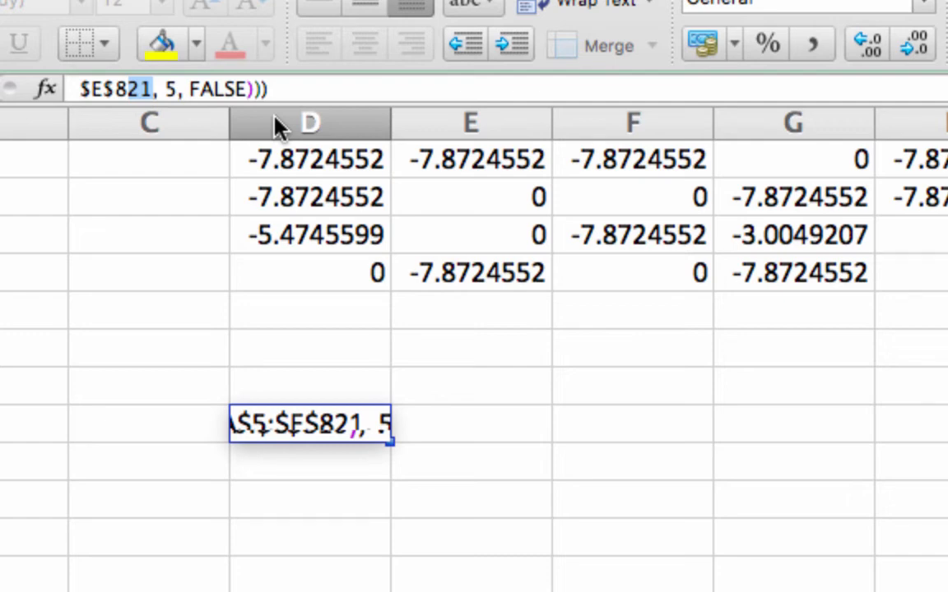
text(16)
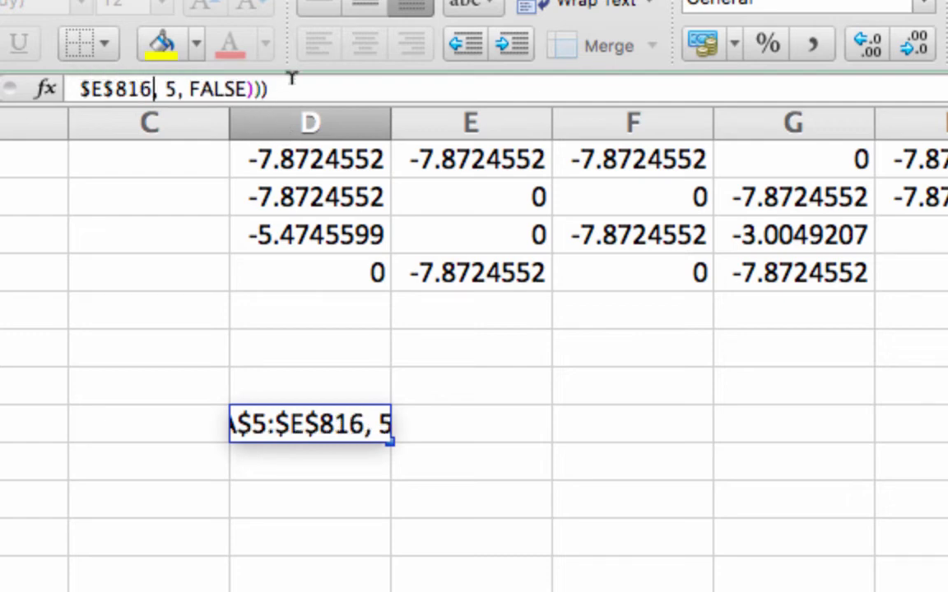
click(287, 88)
key(Return)
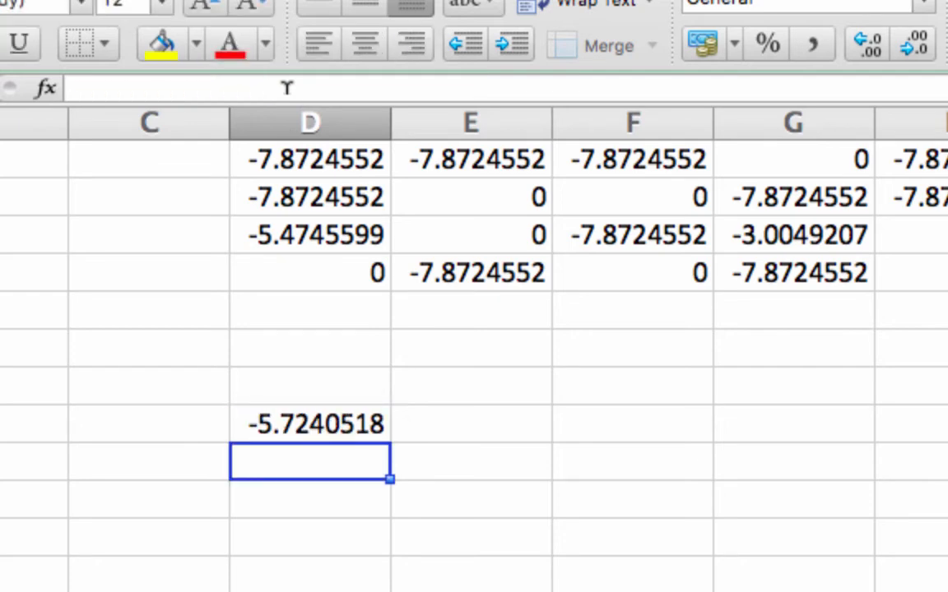
Fill the D48 formula down to row 67 and across to column AI.
click(277, 421)
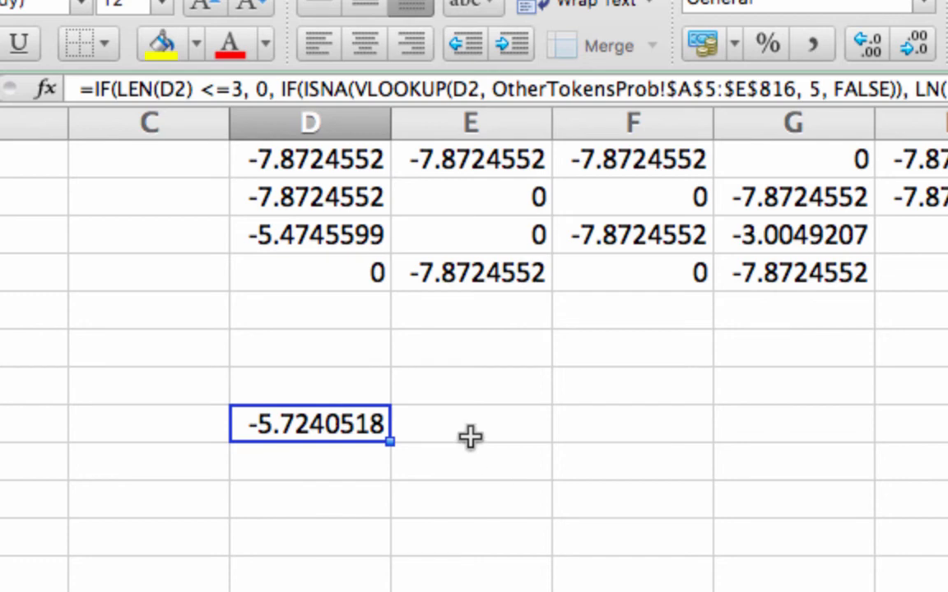
scroll(470, 438, down, 3)
scroll(470, 437, down, 2)
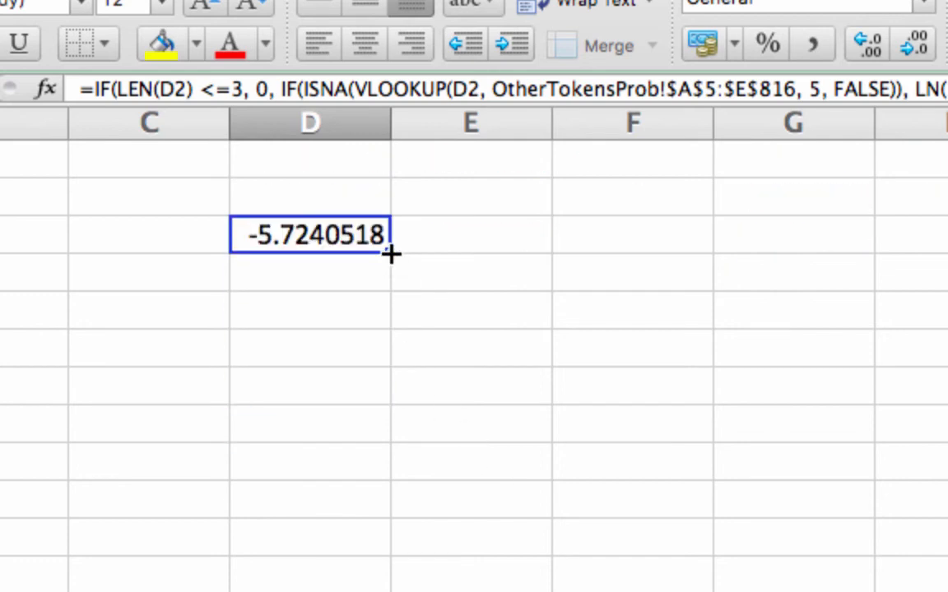
drag(389, 252, 292, 407)
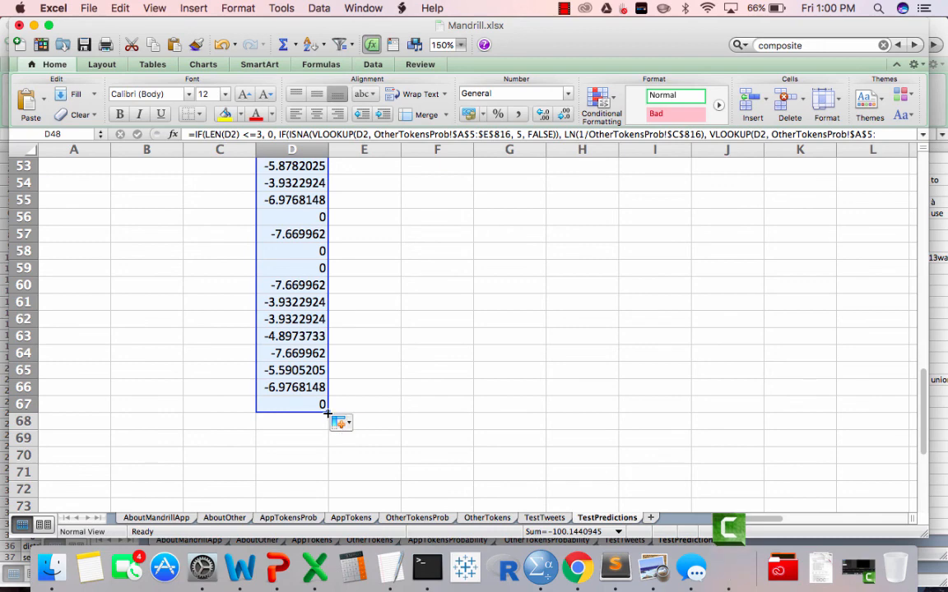
drag(328, 411, 708, 376)
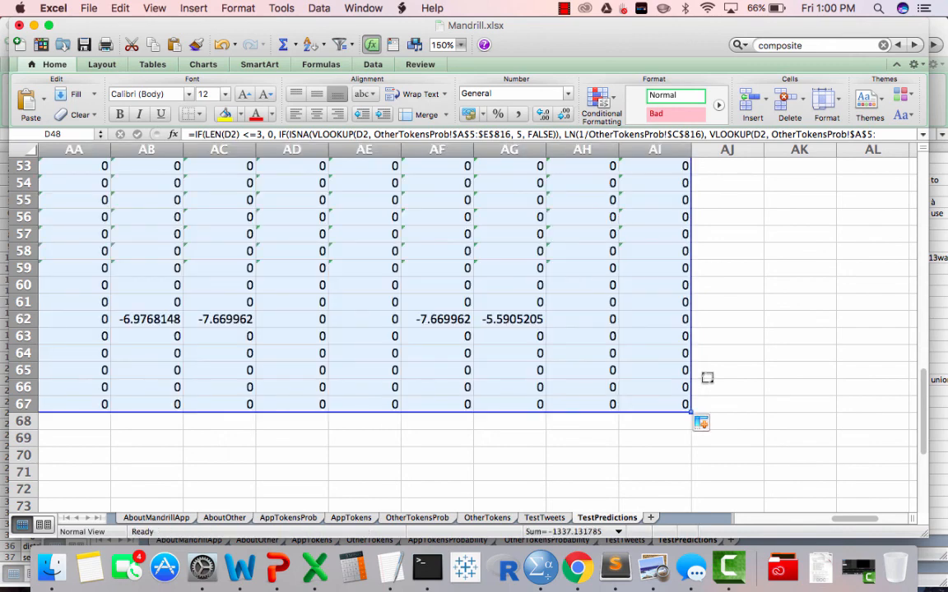